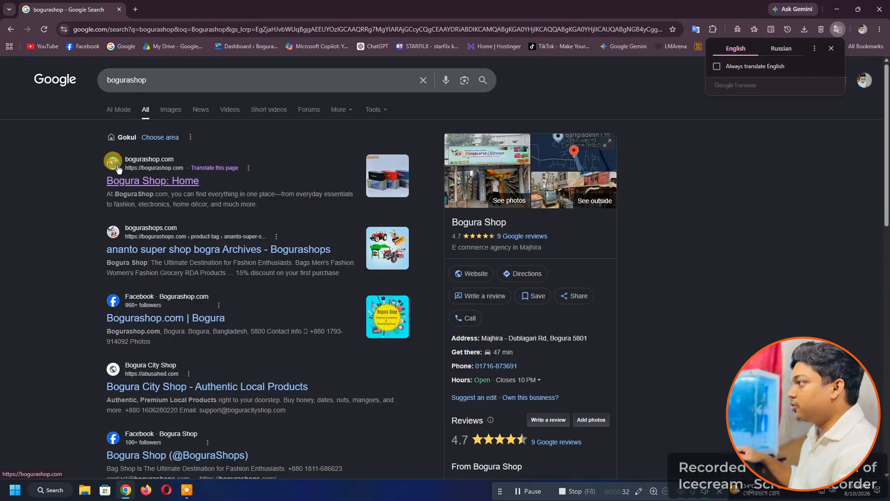
Open the Bogura Shop home page from the search results and search its products for "etabs"
{"action": "left_click", "coordinate": [182, 183]}
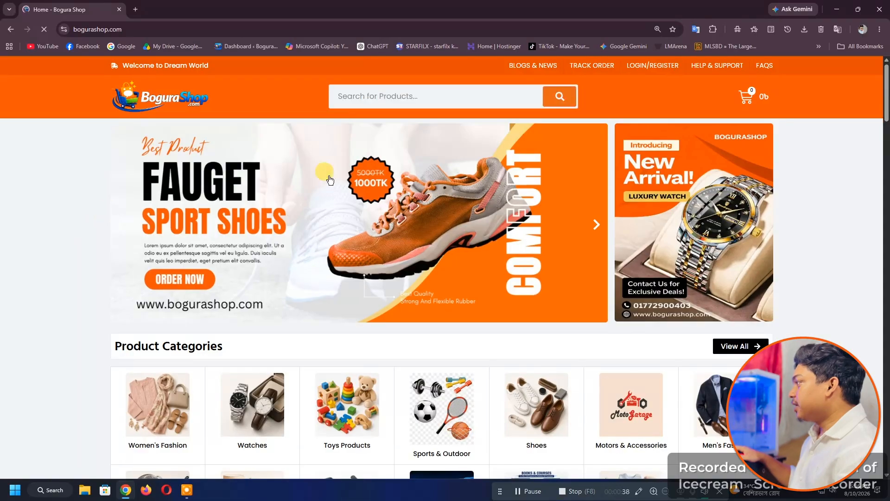
{"action": "scroll", "coordinate": [371, 185], "scroll_direction": "down", "scroll_amount": 3}
{"action": "scroll", "coordinate": [417, 116], "scroll_direction": "up", "scroll_amount": 3}
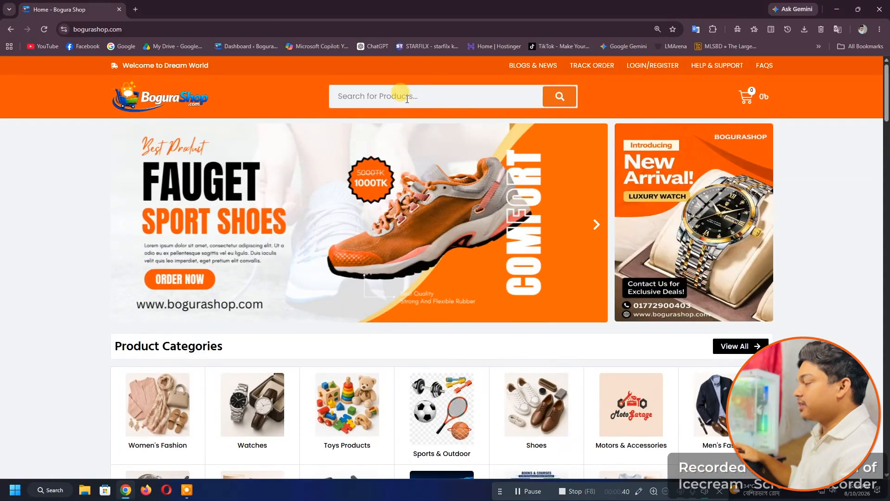
{"action": "left_click", "coordinate": [407, 99]}
{"action": "type", "text": "e"}
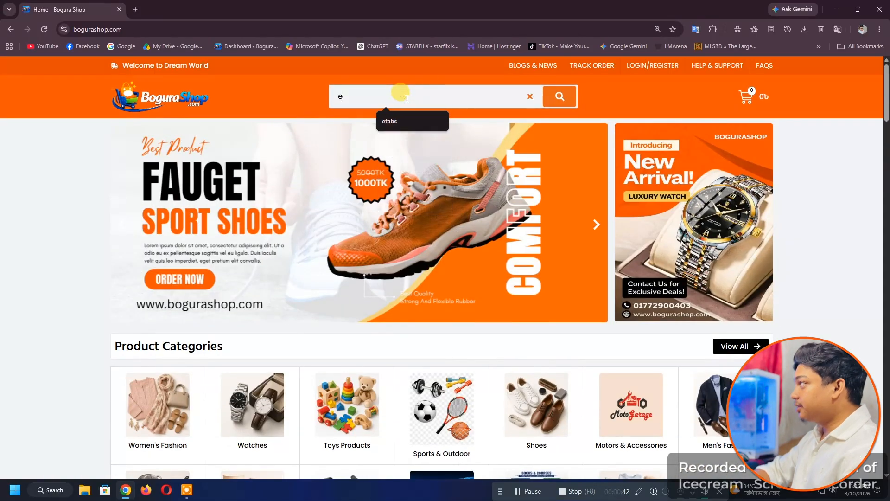
{"action": "type", "text": "tab"}
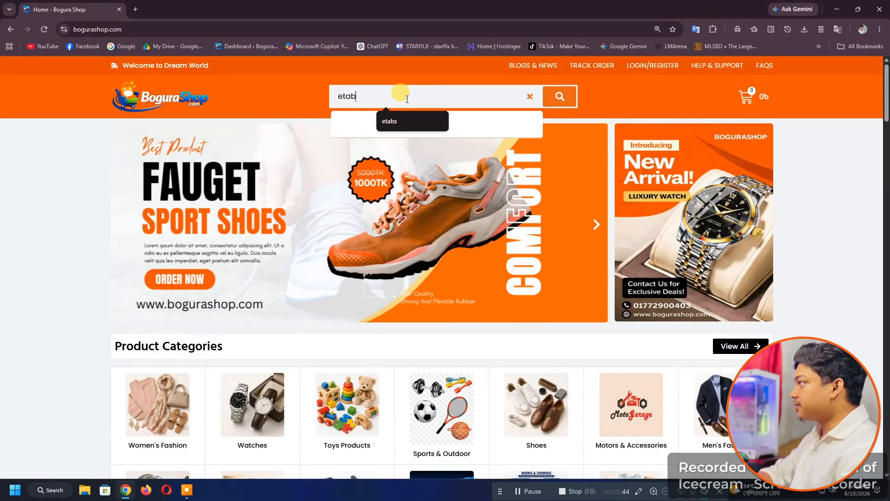
{"action": "type", "text": "s"}
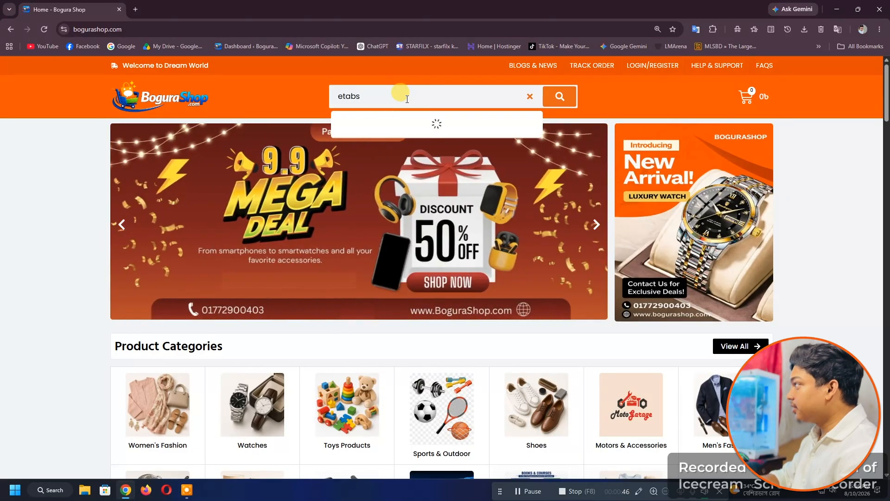
{"action": "key", "text": "Return"}
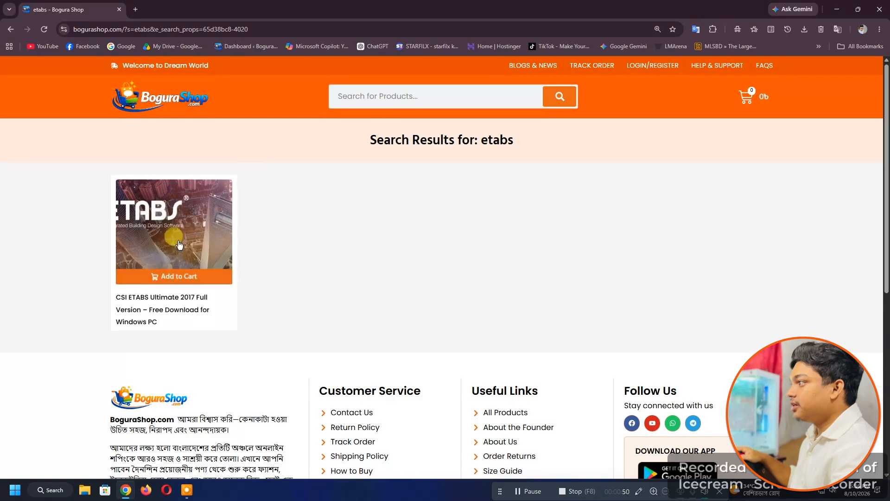
Open the CSI ETABS Ultimate 2017 product page and follow the download link below its system requirements
{"action": "left_click", "coordinate": [168, 224]}
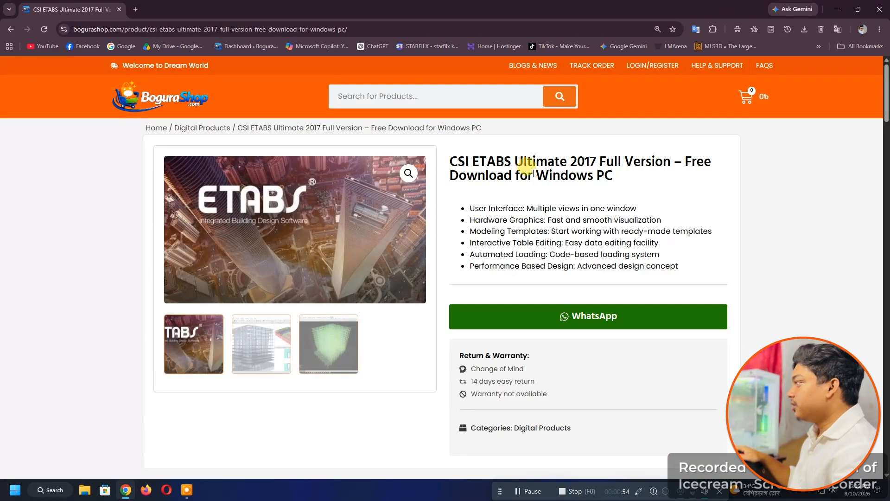
{"action": "scroll", "coordinate": [522, 204], "scroll_direction": "down", "scroll_amount": 8}
{"action": "scroll", "coordinate": [523, 209], "scroll_direction": "down", "scroll_amount": 12}
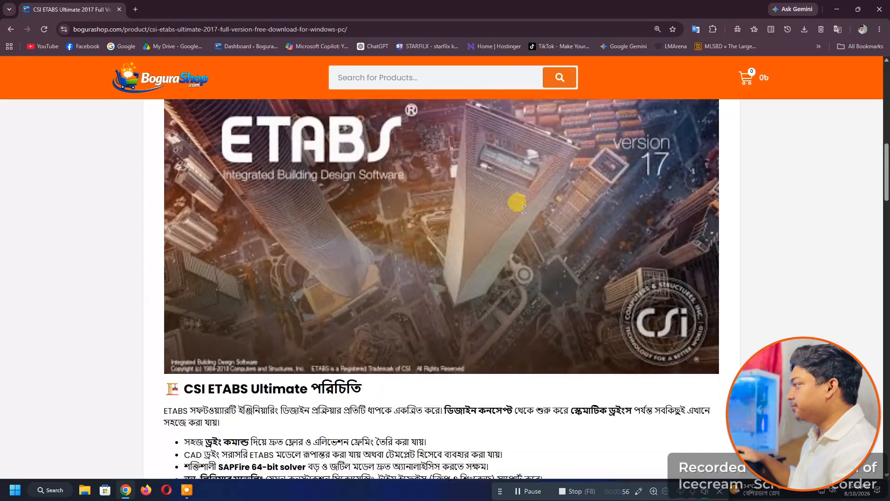
{"action": "scroll", "coordinate": [523, 210], "scroll_direction": "down", "scroll_amount": 9}
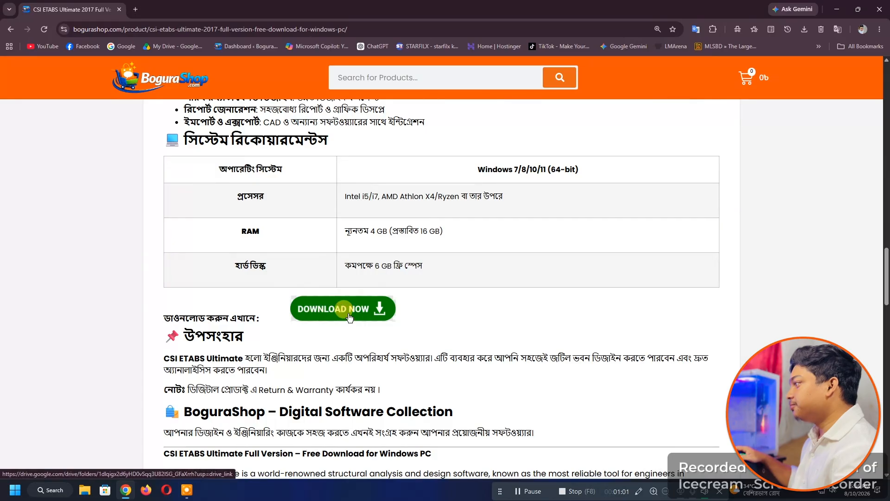
{"action": "left_click", "coordinate": [349, 318]}
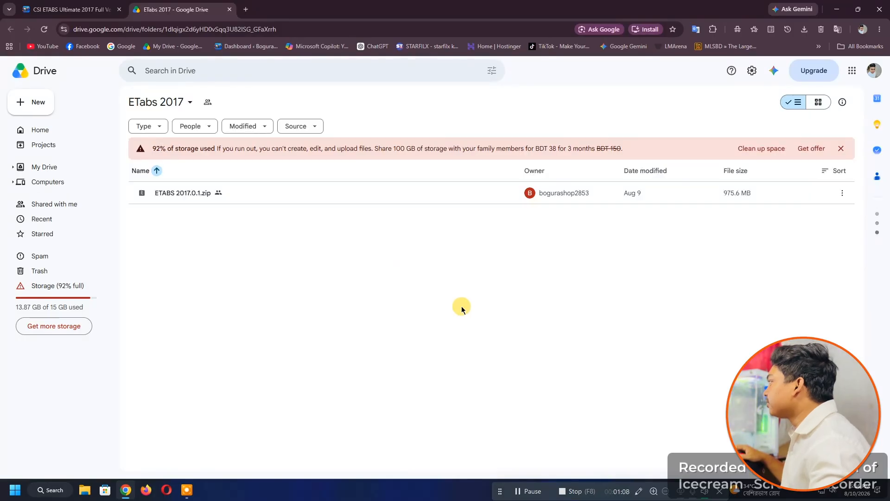
Download ETABS 2017.0.1.zip from the shared Drive folder without a virus scan, saving it to C:\Users\PC\Downloads
{"action": "mouse_move", "coordinate": [792, 194]}
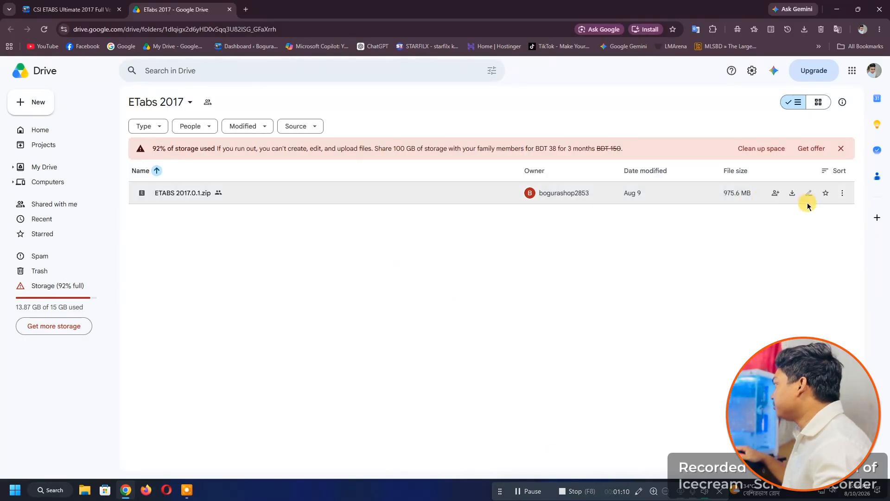
{"action": "left_click", "coordinate": [793, 195]}
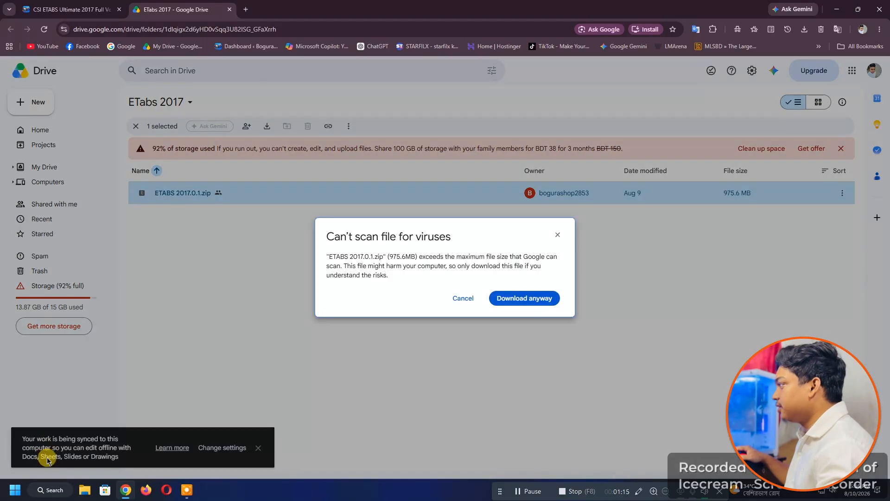
{"action": "left_click", "coordinate": [524, 299]}
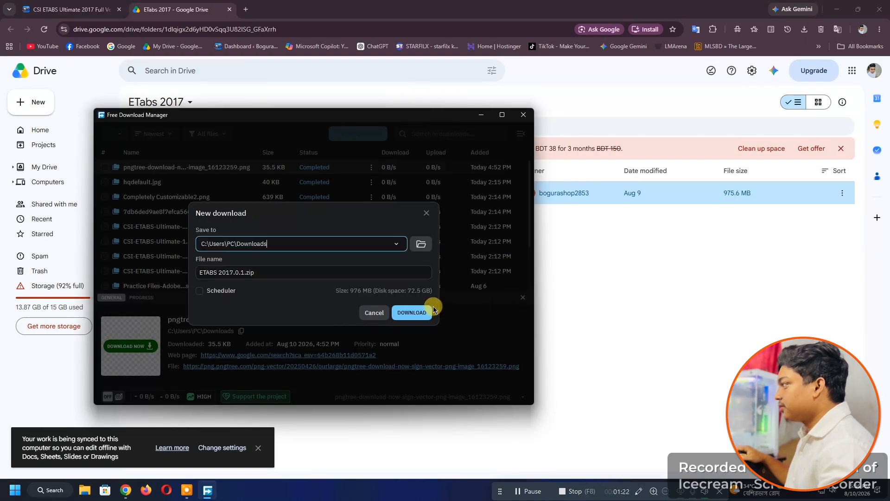
{"action": "left_click", "coordinate": [411, 313]}
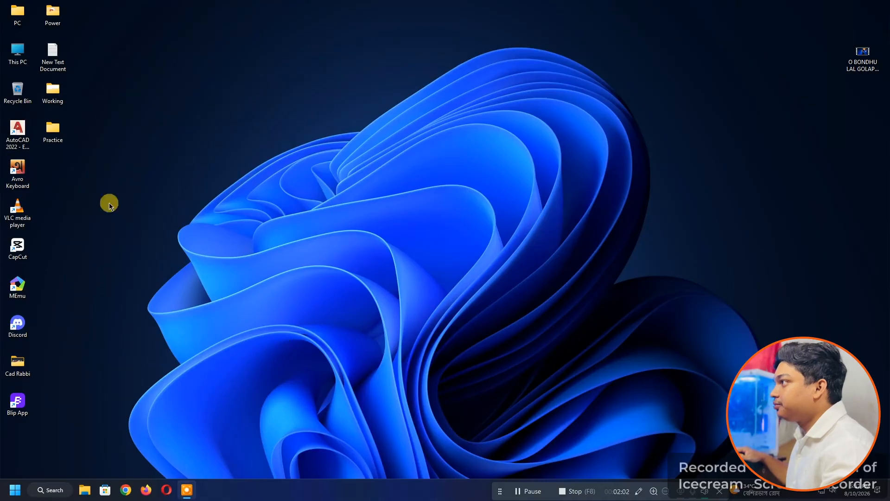
Open This PC from the desktop and go to the Etabs folder inside Downloads
{"action": "right_click", "coordinate": [21, 60]}
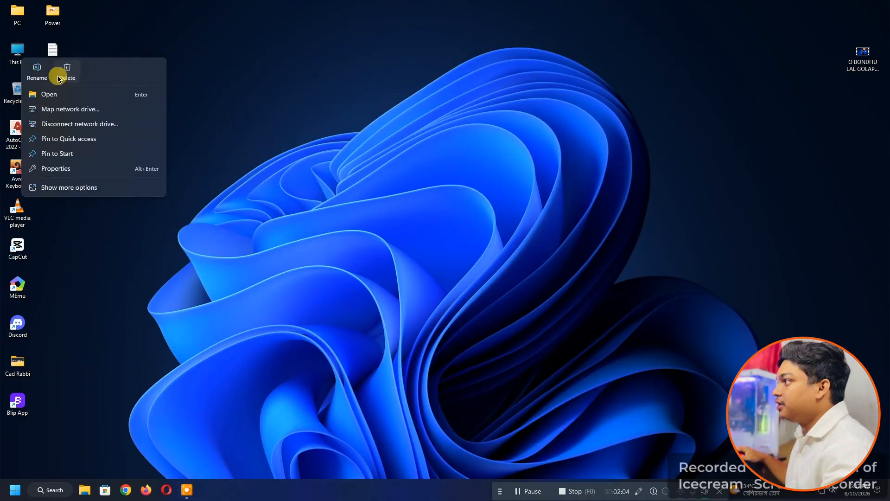
{"action": "left_click", "coordinate": [48, 94]}
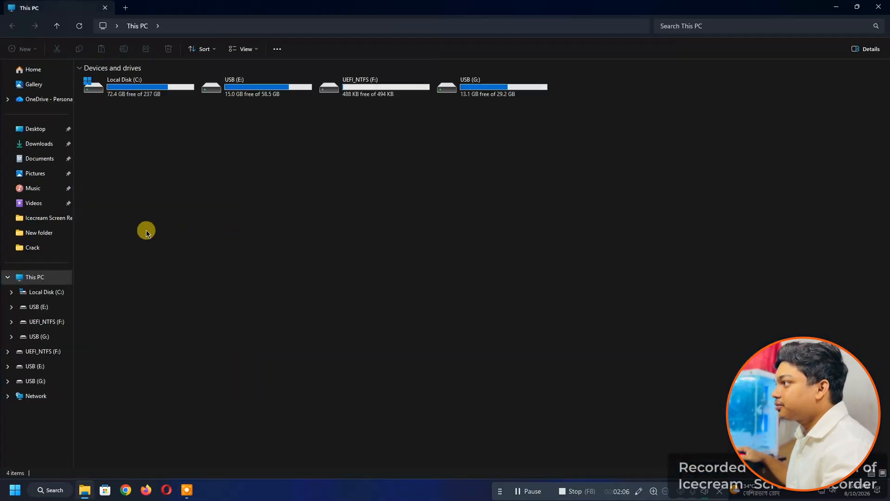
{"action": "left_click", "coordinate": [44, 148]}
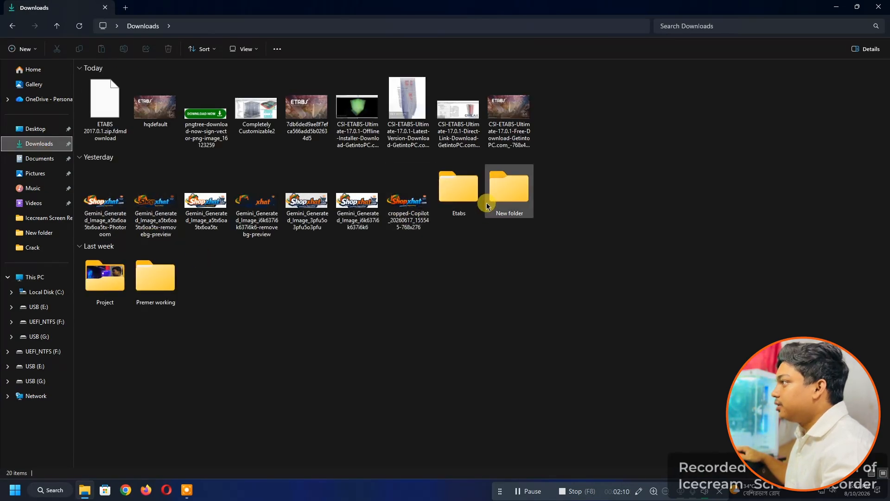
{"action": "double_click", "coordinate": [457, 188]}
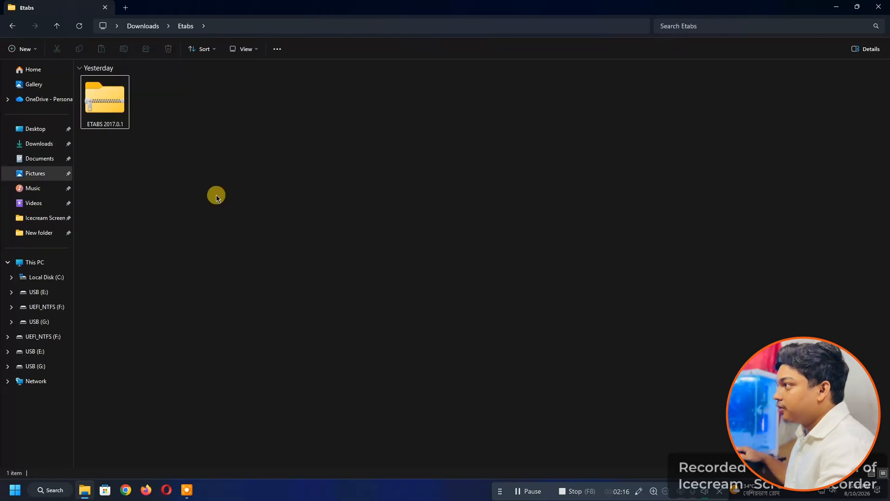
Extract the ETABS 2017.0.1 archive into the current folder with 7-Zip
{"action": "left_click", "coordinate": [113, 117]}
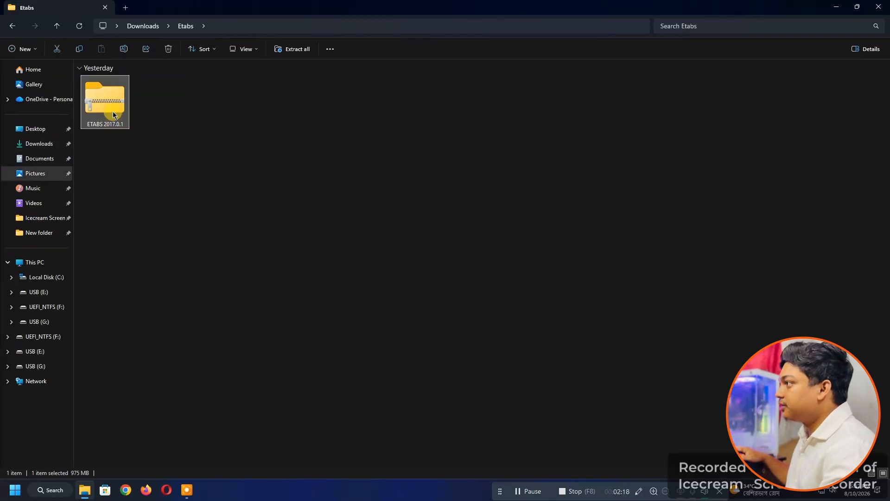
{"action": "right_click", "coordinate": [114, 115]}
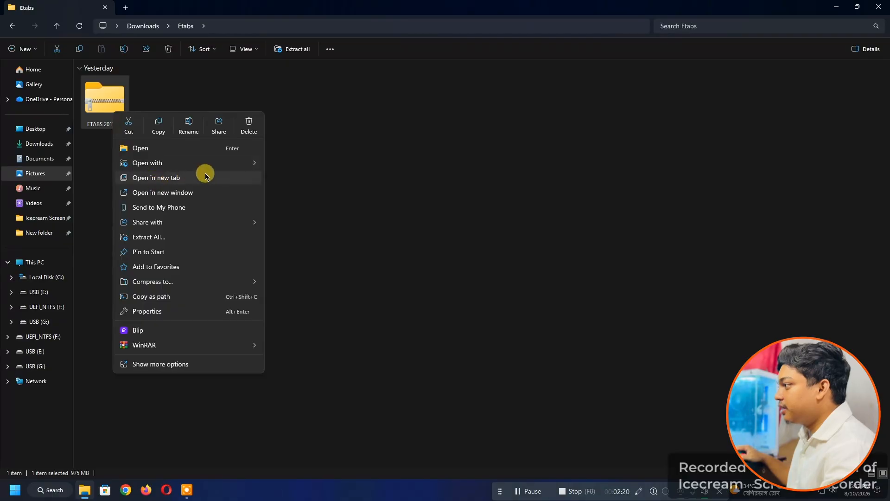
{"action": "left_click", "coordinate": [192, 363]}
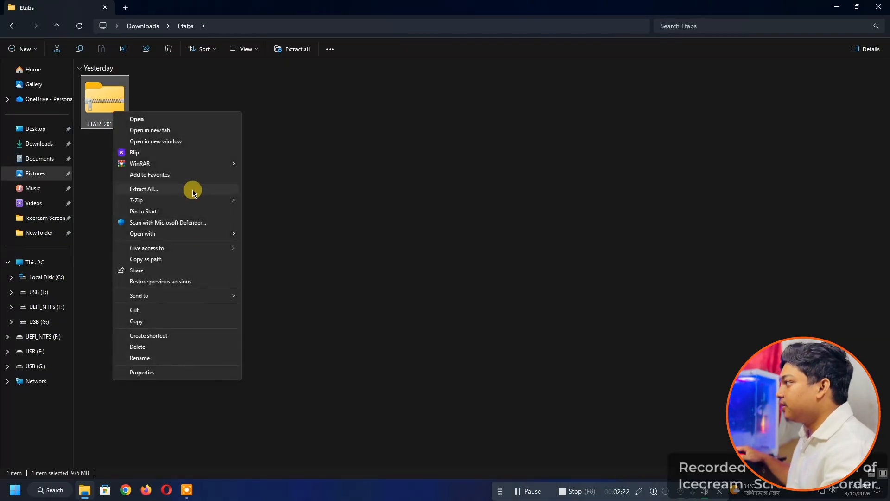
{"action": "mouse_move", "coordinate": [201, 203]}
{"action": "mouse_move", "coordinate": [288, 213]}
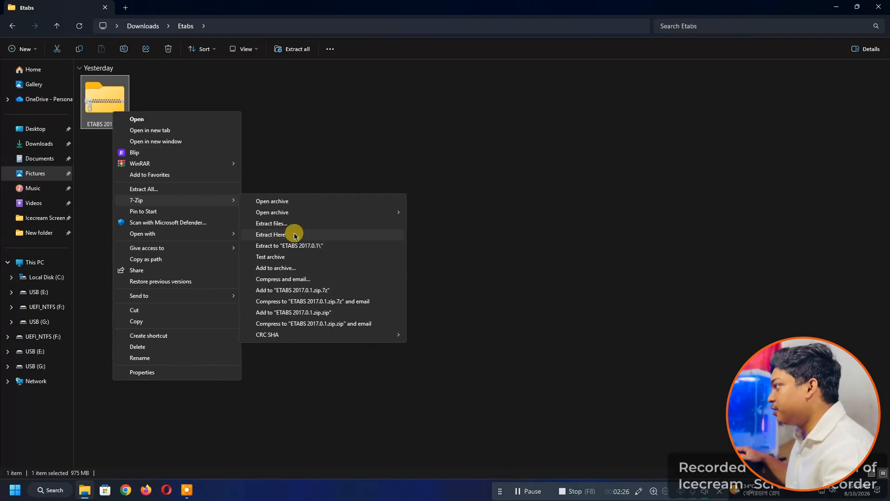
{"action": "left_click", "coordinate": [311, 234]}
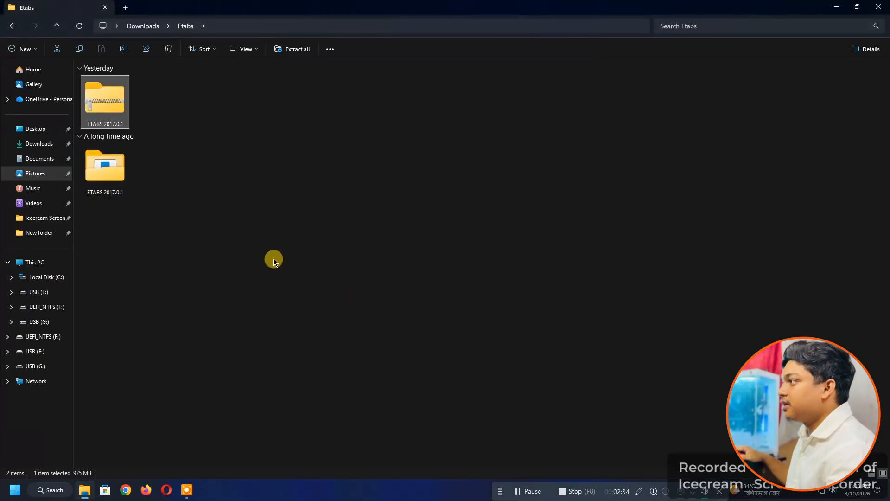
{"action": "left_click", "coordinate": [250, 258]}
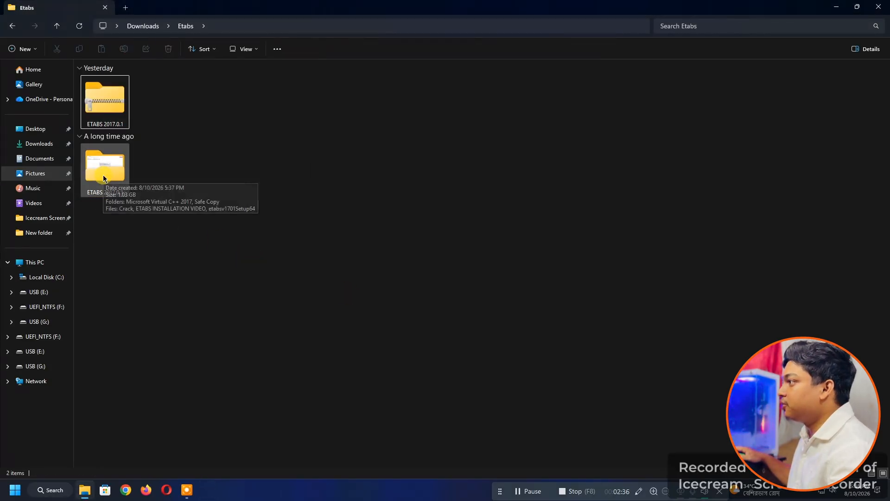
Open the extracted ETABS 2017.0.1 folder and run etabsv1701Setup64 as administrator, allowing it to make changes
{"action": "left_click", "coordinate": [103, 176]}
{"action": "double_click", "coordinate": [104, 177]}
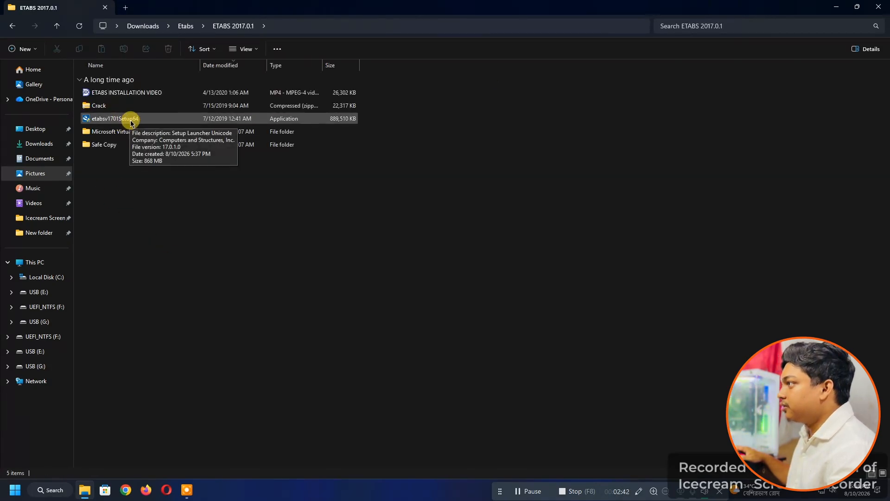
{"action": "right_click", "coordinate": [132, 122]}
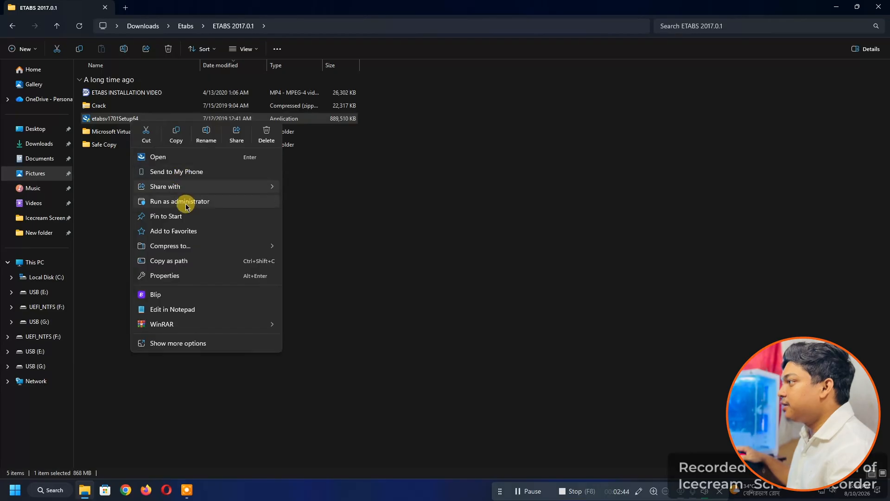
{"action": "left_click", "coordinate": [180, 201]}
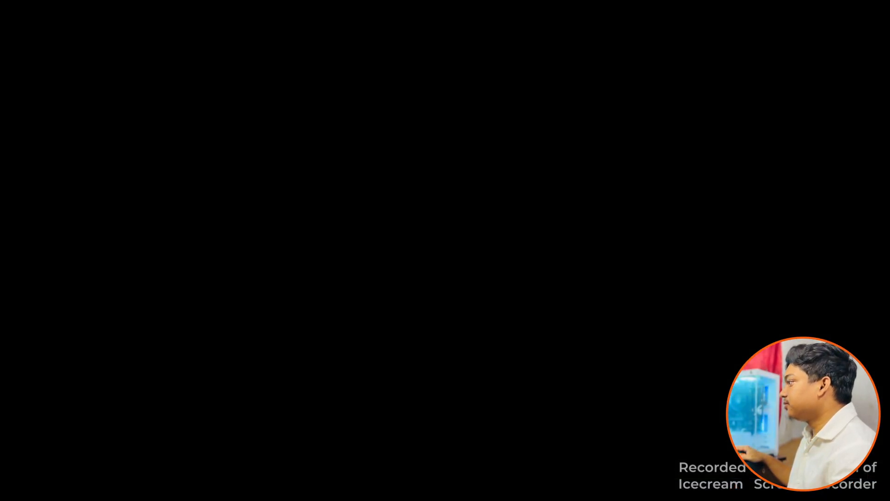
{"action": "left_click", "coordinate": [383, 318]}
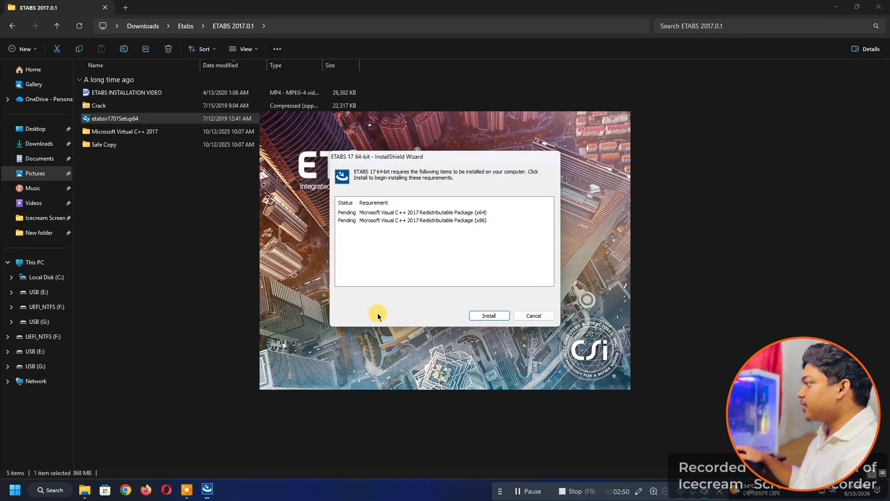
Start installing the required Visual C++ 2017 packages, continue setup after both, and agree to install the .NET 2.0 Framework
{"action": "left_click", "coordinate": [498, 315]}
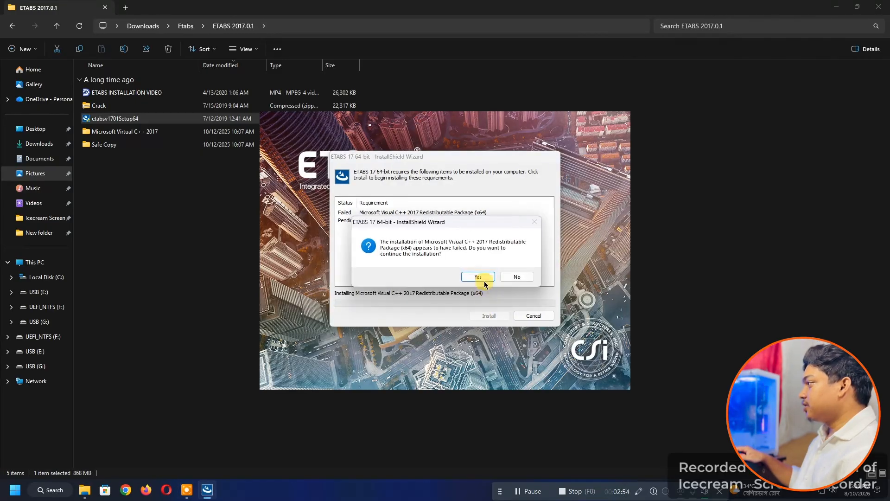
{"action": "left_click", "coordinate": [483, 276]}
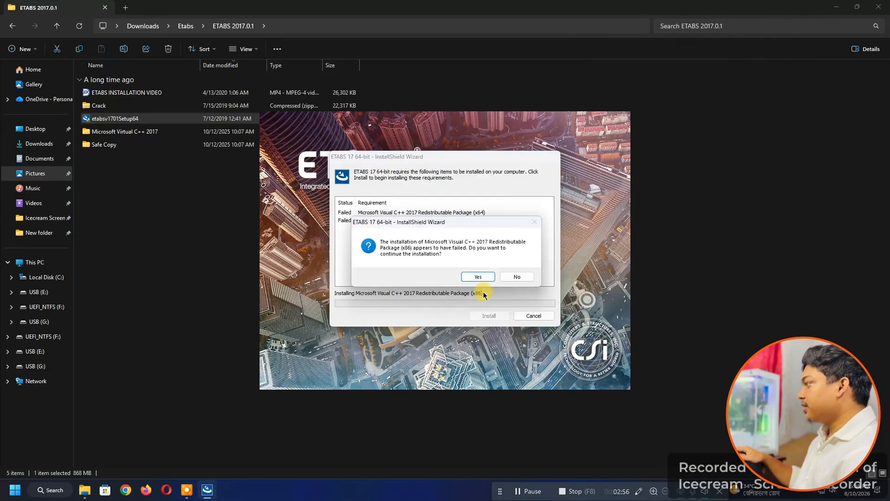
{"action": "left_click", "coordinate": [482, 277]}
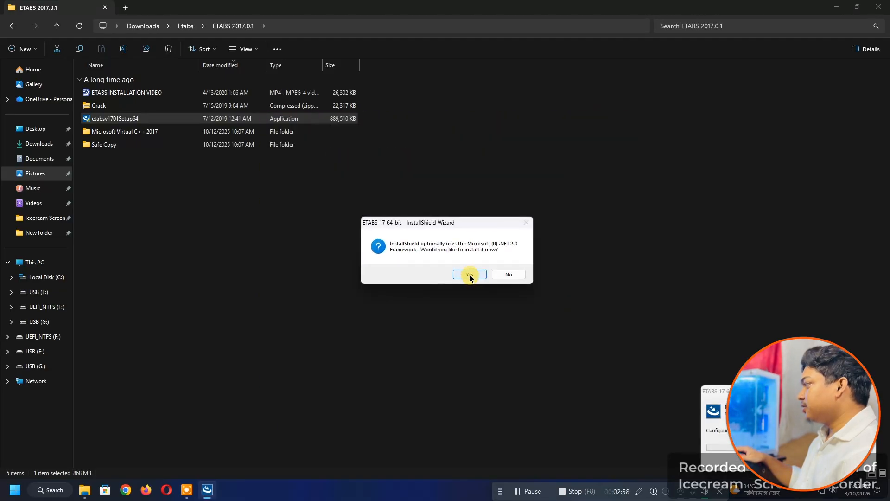
{"action": "left_click", "coordinate": [468, 274]}
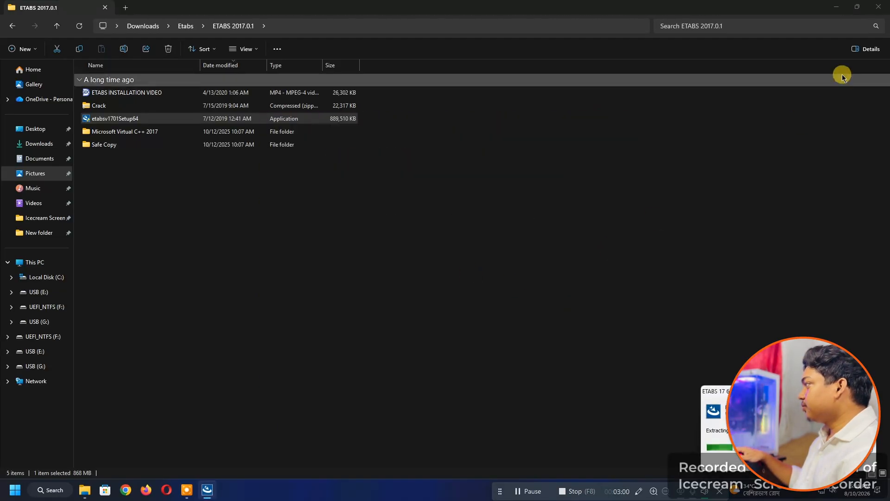
{"action": "left_click", "coordinate": [837, 7]}
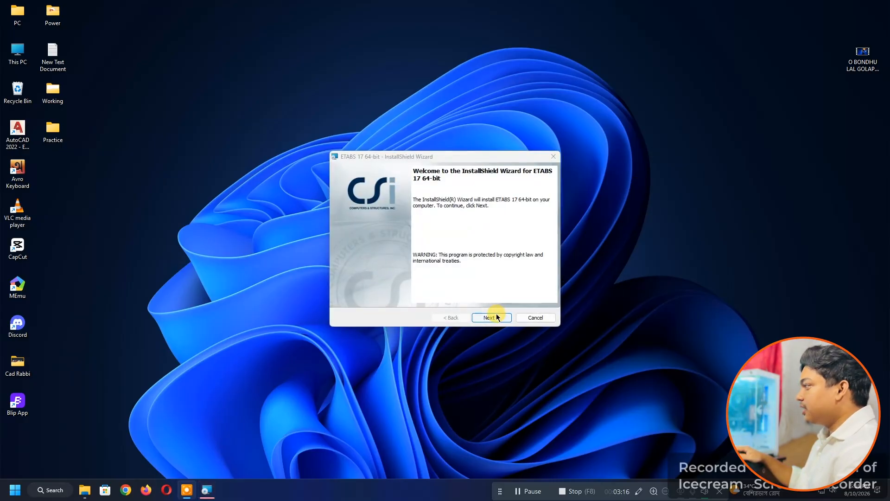
Accept the ETABS 17 license agreement and proceed to the customer information page of the wizard
{"action": "left_click", "coordinate": [493, 317]}
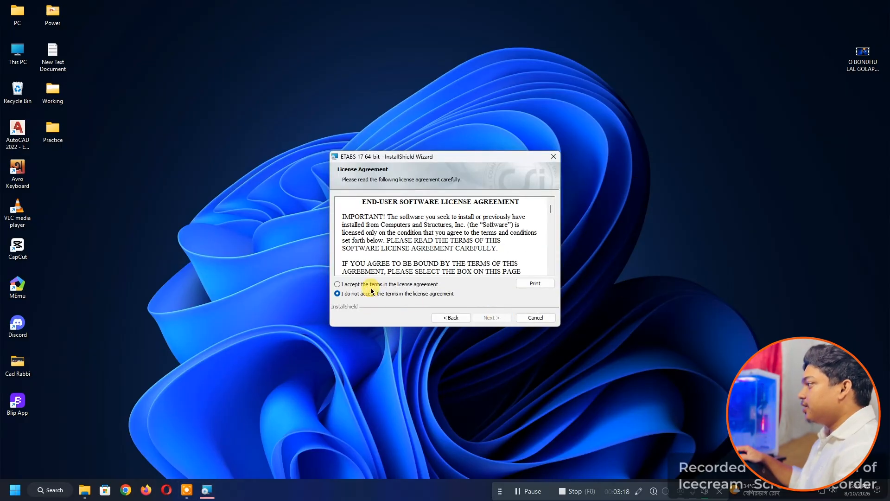
{"action": "left_click", "coordinate": [385, 284]}
{"action": "left_click", "coordinate": [491, 317]}
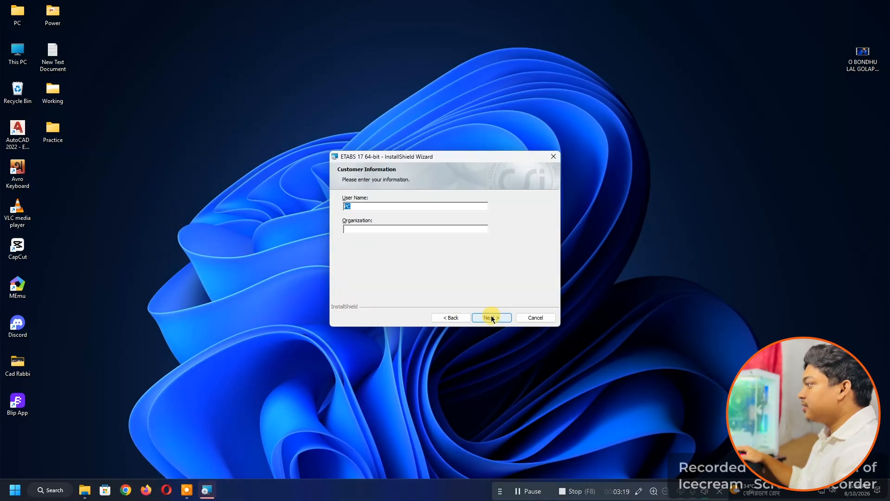
Accept the default customer information, keep native image generation enabled, and start installing ETABS 17 64-bit
{"action": "left_click", "coordinate": [495, 320]}
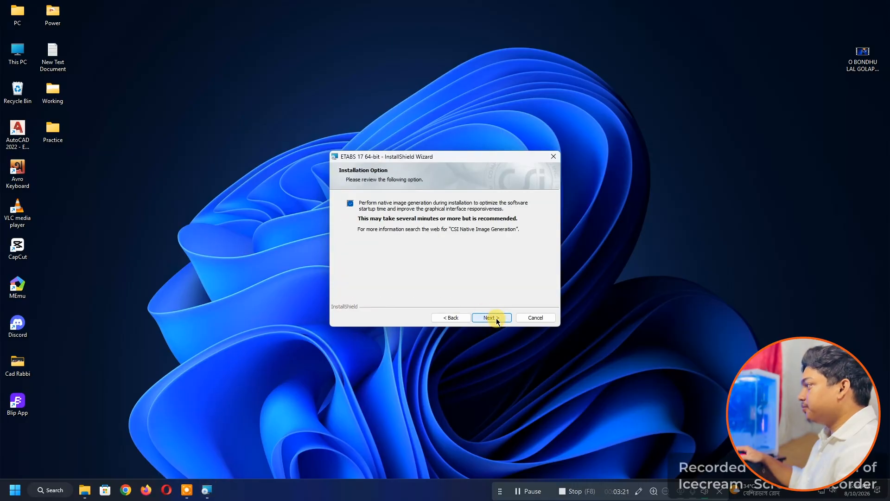
{"action": "left_click", "coordinate": [496, 318]}
{"action": "left_click", "coordinate": [492, 318]}
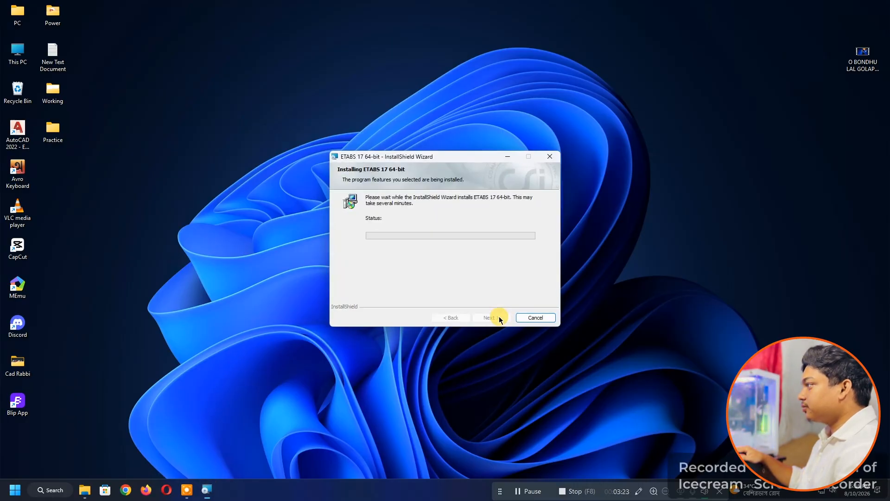
Decline activating a standalone license and move the ETABS 17 installation wizard clear of the CSI Native Image Generator window
{"action": "left_click_drag", "start_coordinate": [433, 156], "coordinate": [335, 123]}
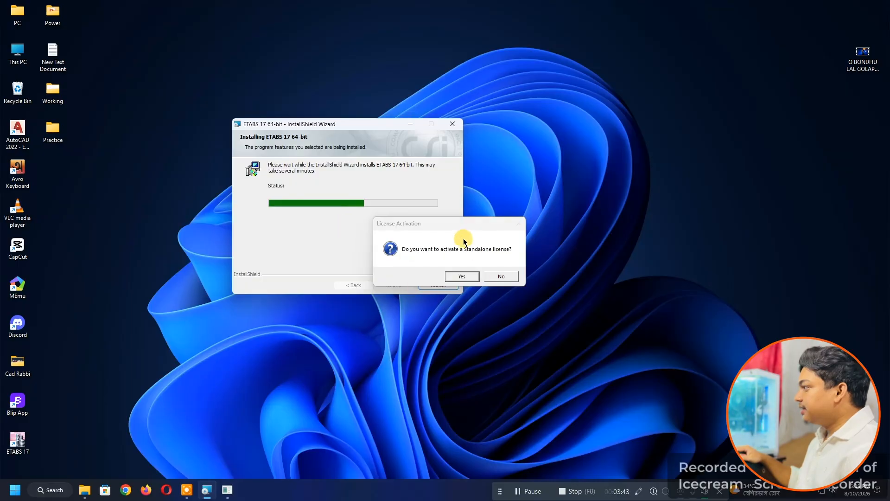
{"action": "left_click_drag", "start_coordinate": [446, 225], "coordinate": [337, 228]}
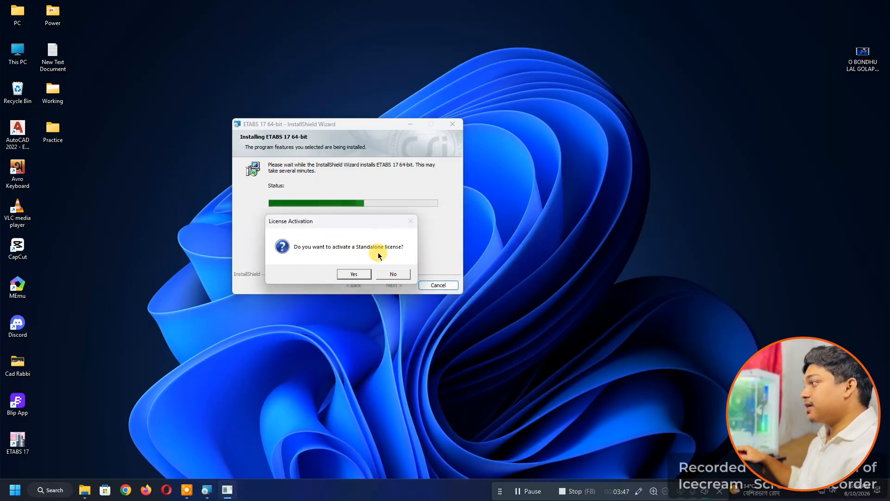
{"action": "left_click", "coordinate": [400, 274]}
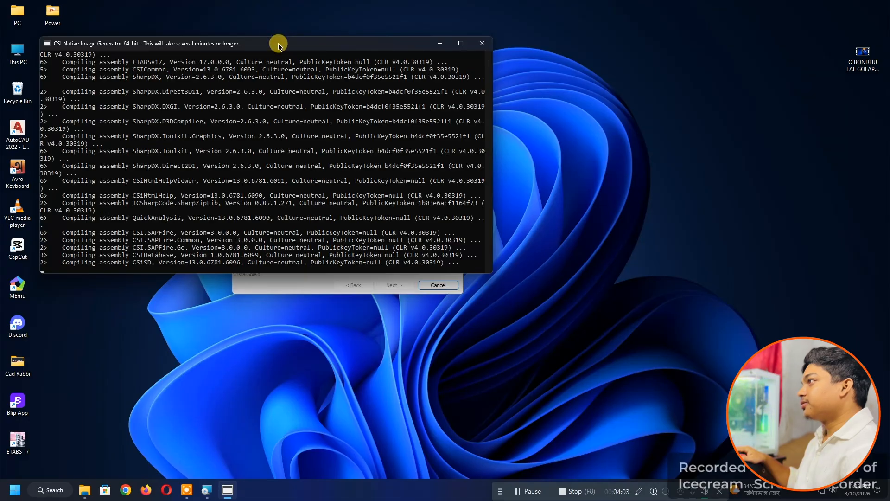
{"action": "left_click", "coordinate": [308, 283]}
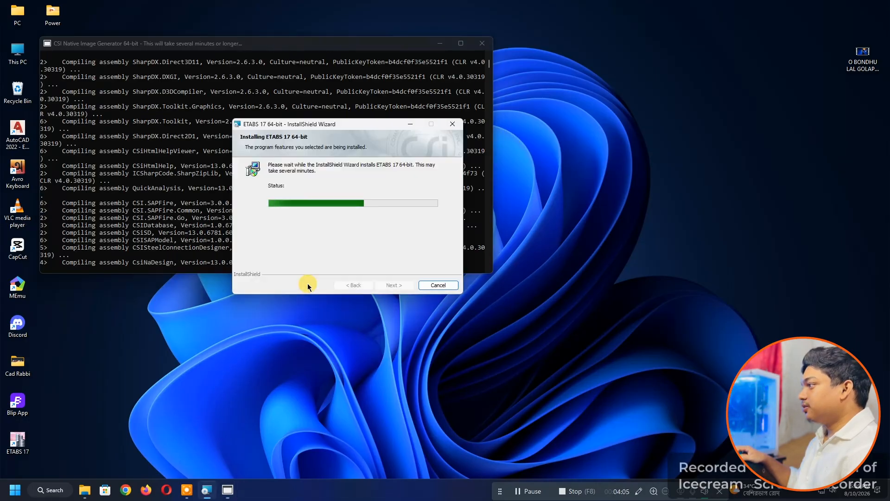
{"action": "left_click_drag", "start_coordinate": [357, 132], "coordinate": [646, 179]}
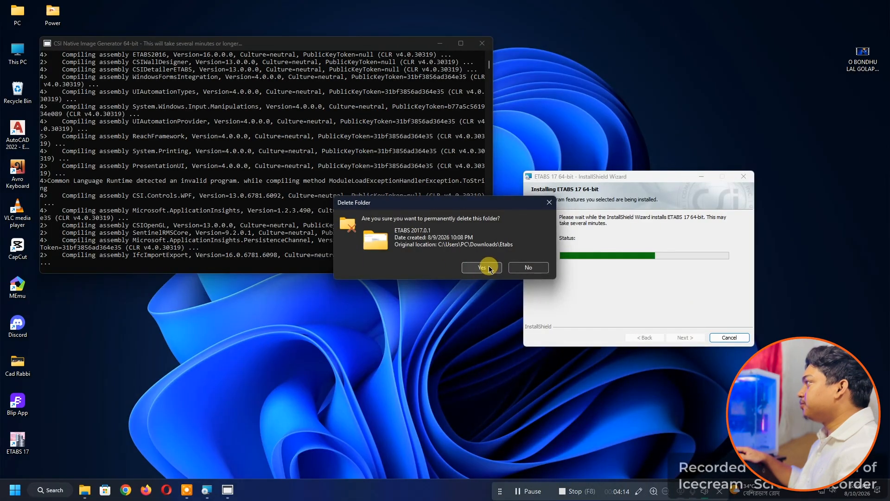
Confirm permanently deleting the ETABS 2017.0.1 folder and finish the ETABS 17 64-bit installation wizard
{"action": "left_click", "coordinate": [482, 267]}
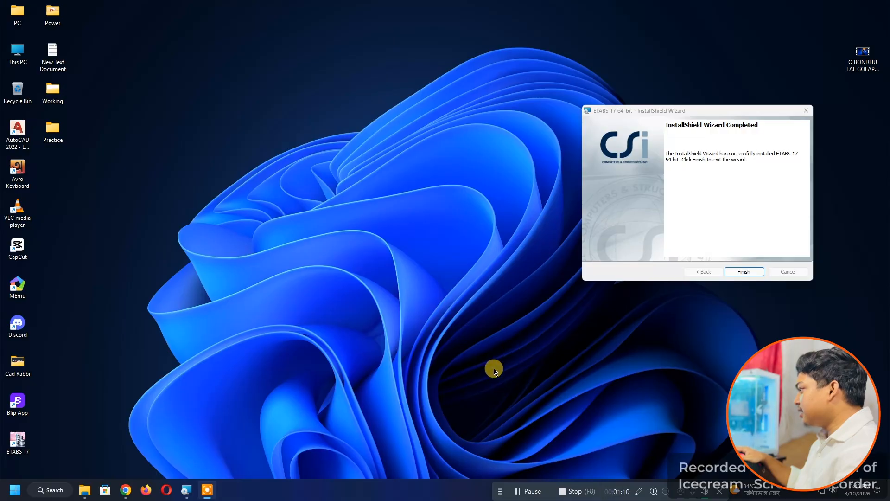
{"action": "left_click", "coordinate": [745, 271]}
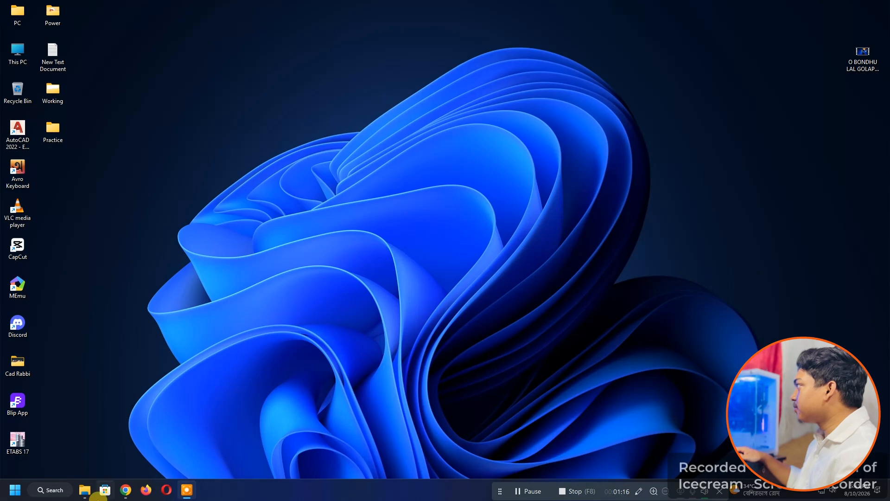
Extract the Crack archive into the current ETABS 2017.0.1 folder with 7-Zip
{"action": "left_click", "coordinate": [85, 490]}
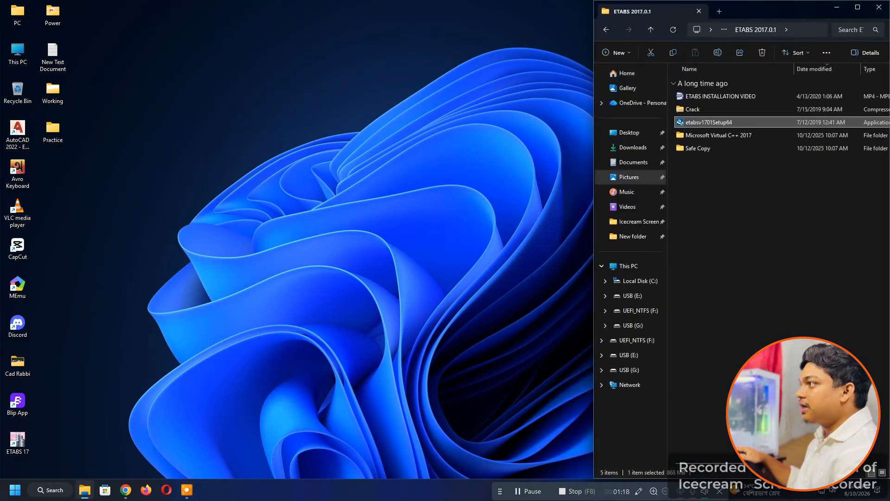
{"action": "left_click", "coordinate": [857, 6]}
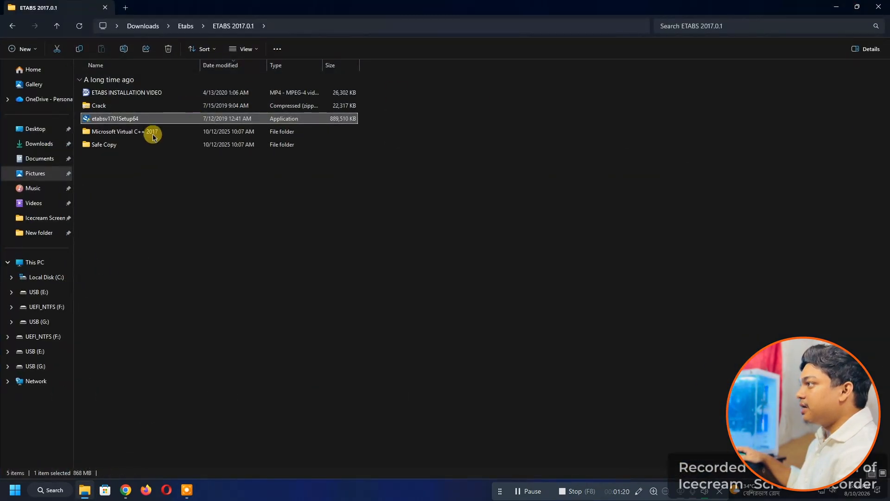
{"action": "left_click", "coordinate": [143, 106]}
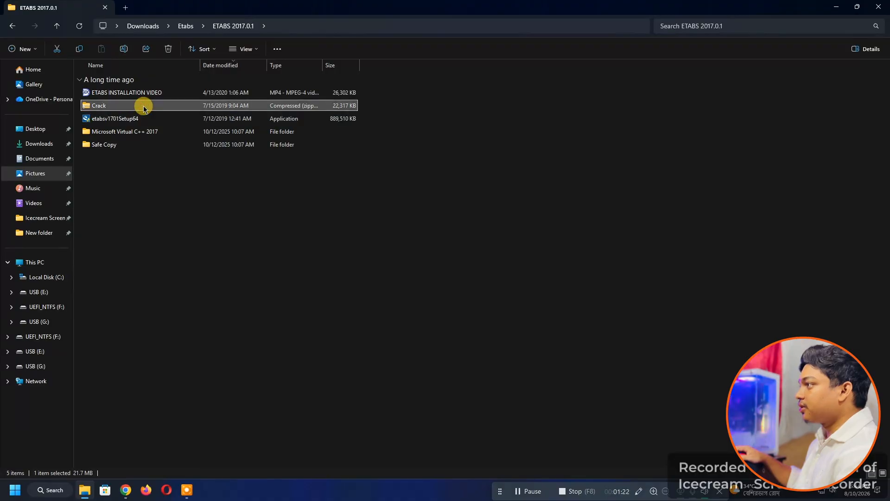
{"action": "right_click", "coordinate": [143, 107]}
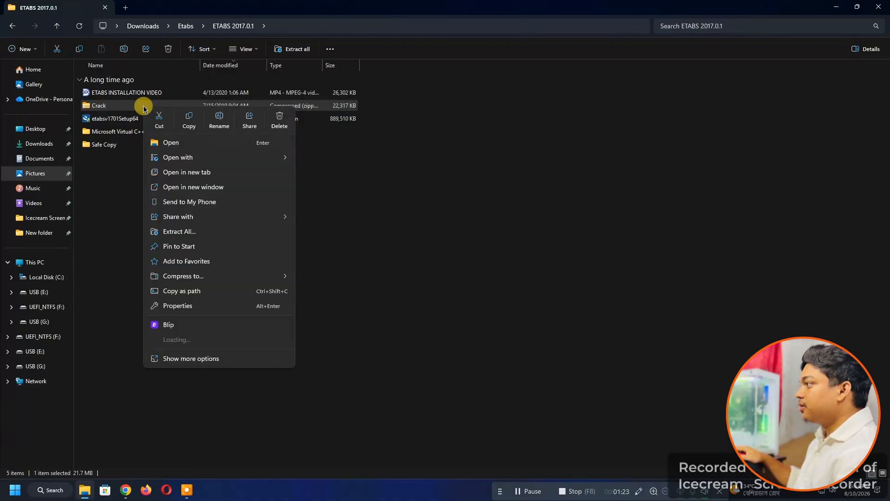
{"action": "left_click", "coordinate": [211, 355]}
{"action": "mouse_move", "coordinate": [223, 195]}
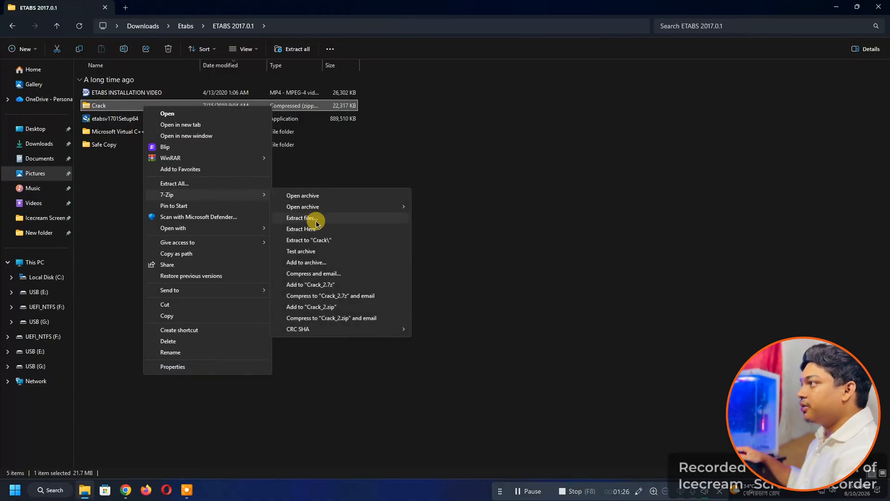
{"action": "left_click", "coordinate": [301, 228]}
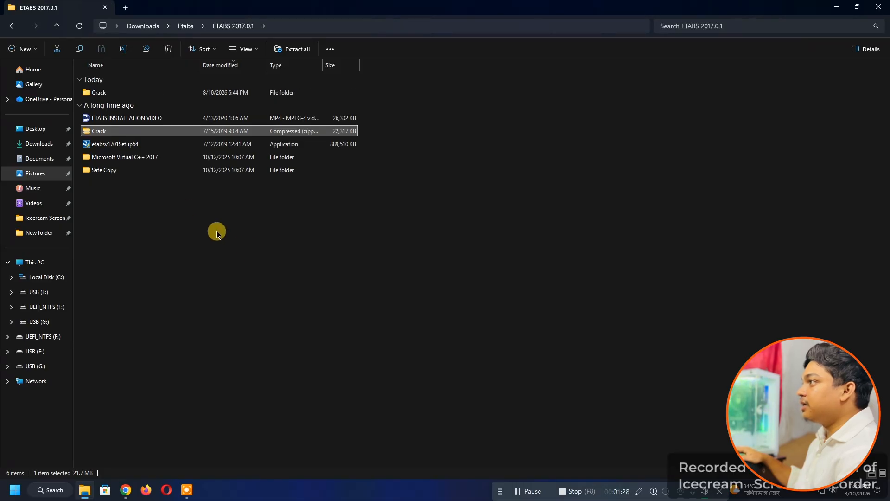
Copy the ETABS application file from the extracted Crack folder and minimize File Explorer
{"action": "double_click", "coordinate": [148, 93]}
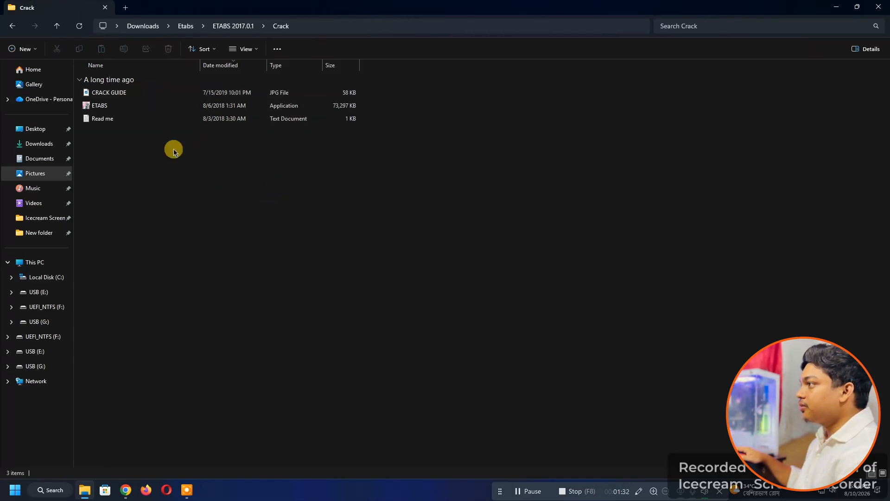
{"action": "left_click", "coordinate": [152, 107]}
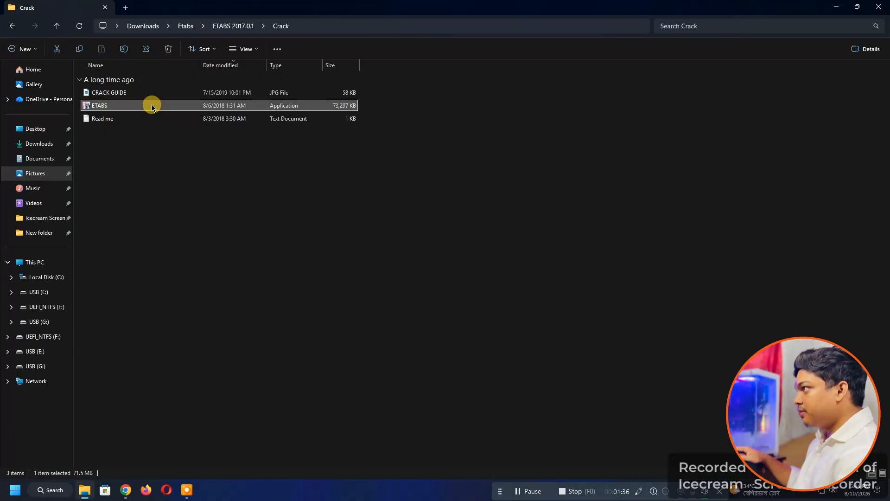
{"action": "right_click", "coordinate": [151, 107]}
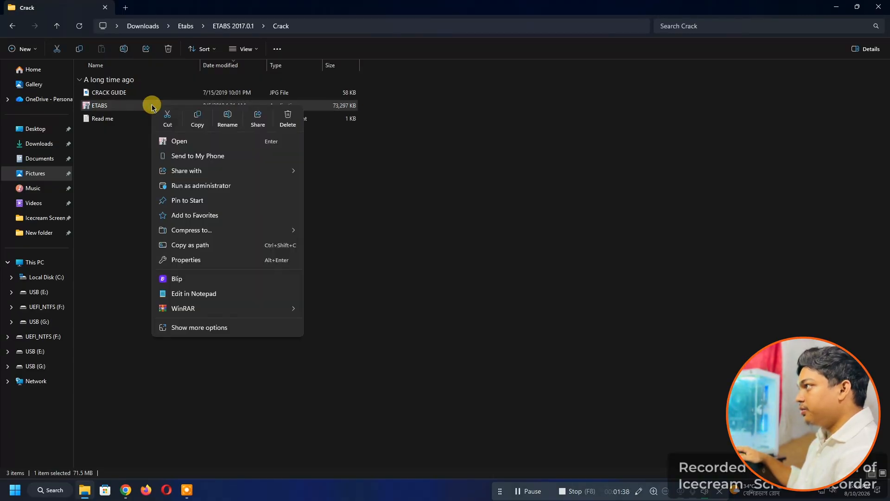
{"action": "left_click", "coordinate": [196, 121]}
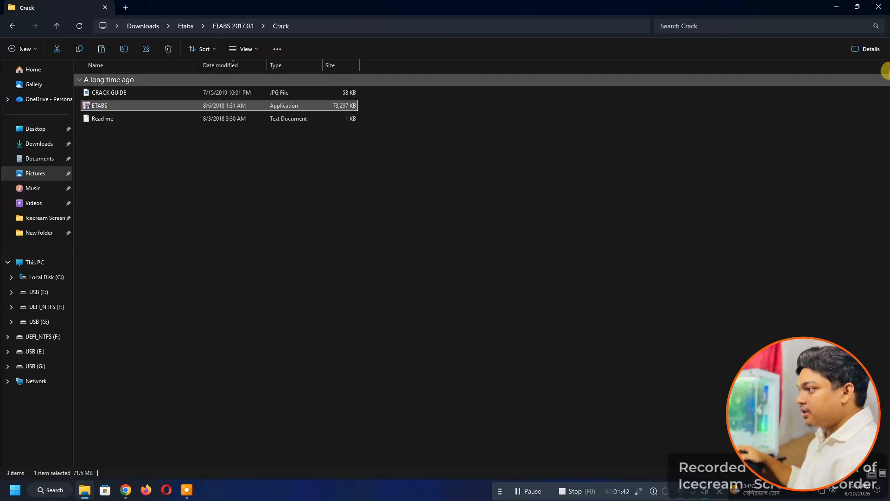
{"action": "left_click", "coordinate": [837, 6]}
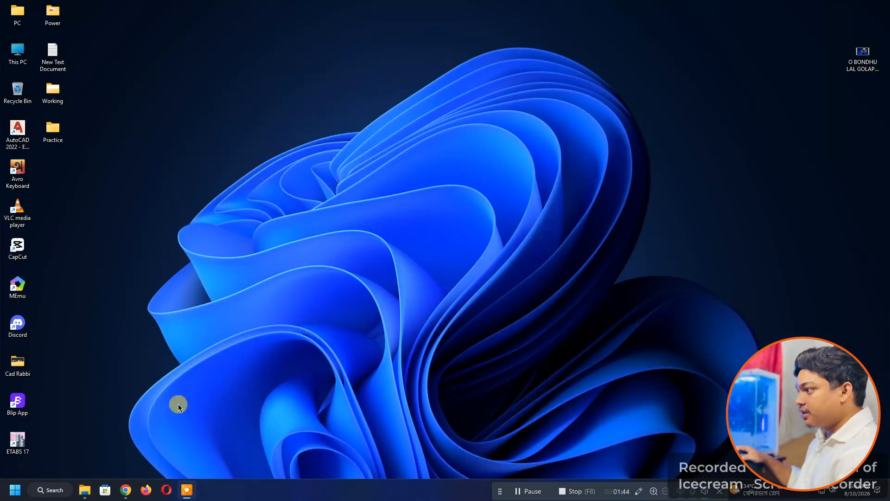
Open the file location of the ETABS 17 desktop shortcut
{"action": "right_click", "coordinate": [29, 443]}
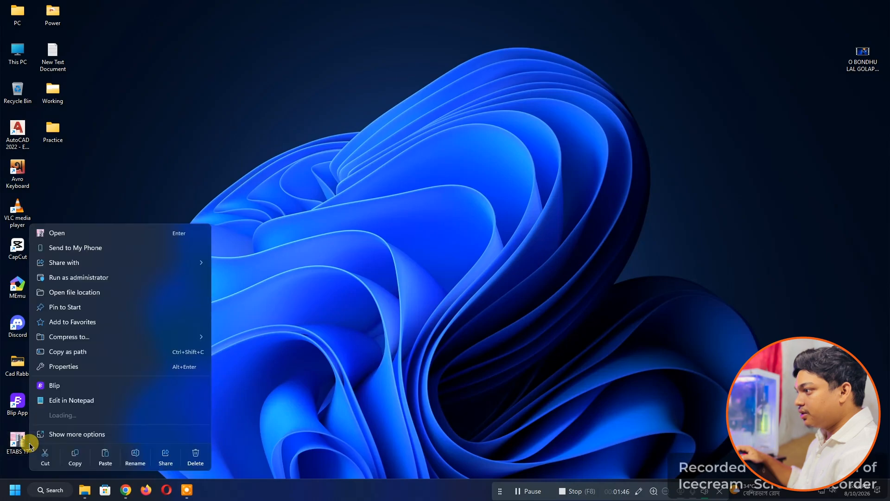
{"action": "left_click", "coordinate": [307, 394]}
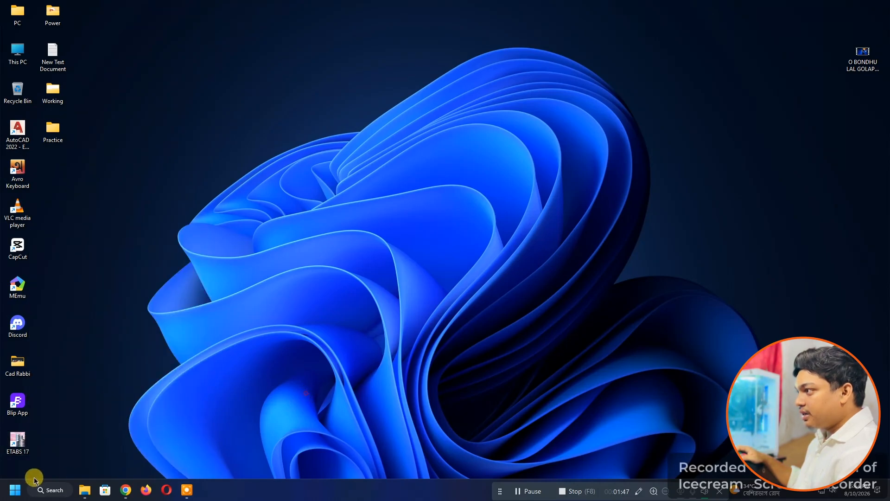
{"action": "right_click", "coordinate": [22, 452]}
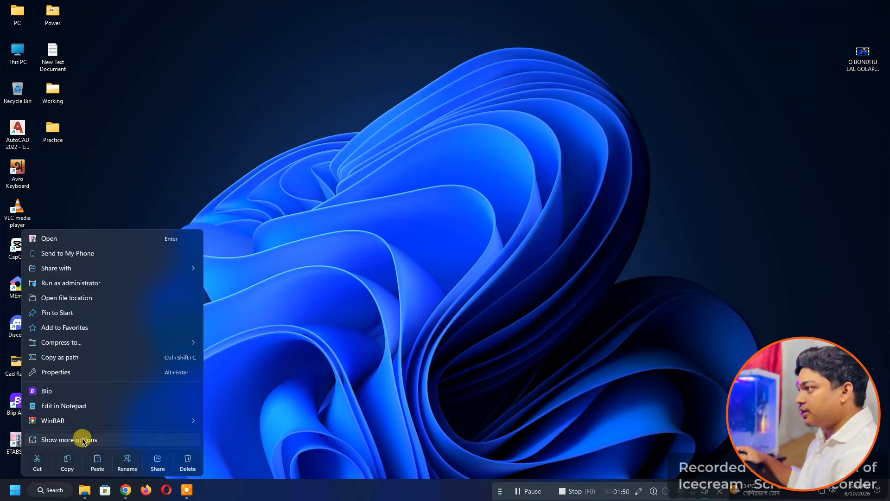
{"action": "left_click", "coordinate": [80, 299]}
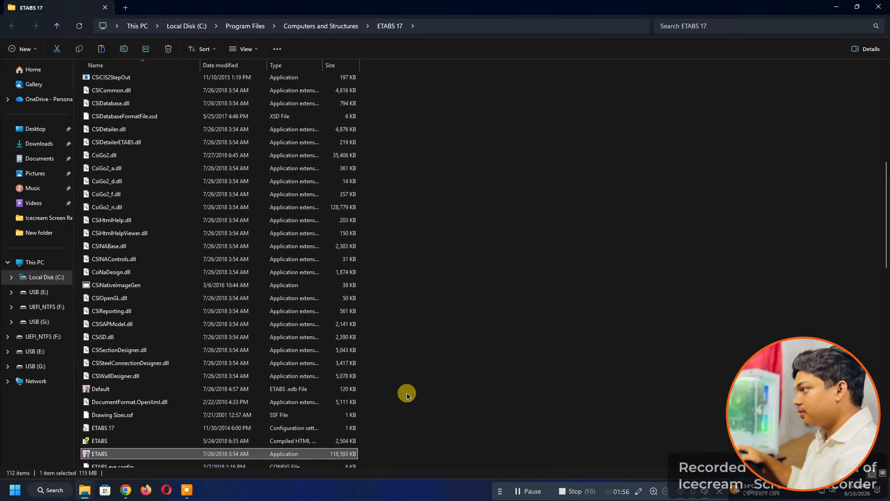
Locate the CSiNativeImageGen application in the ETABS 17 program folder and run it
{"action": "right_click", "coordinate": [208, 456]}
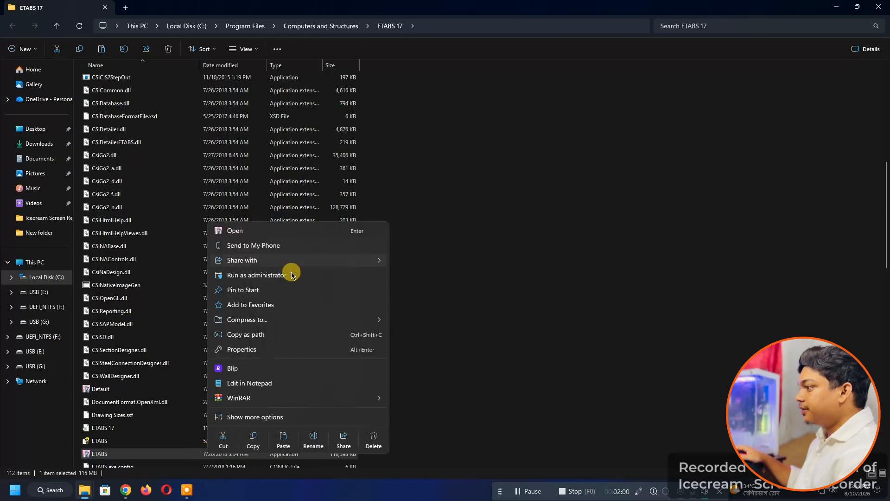
{"action": "left_click", "coordinate": [537, 358]}
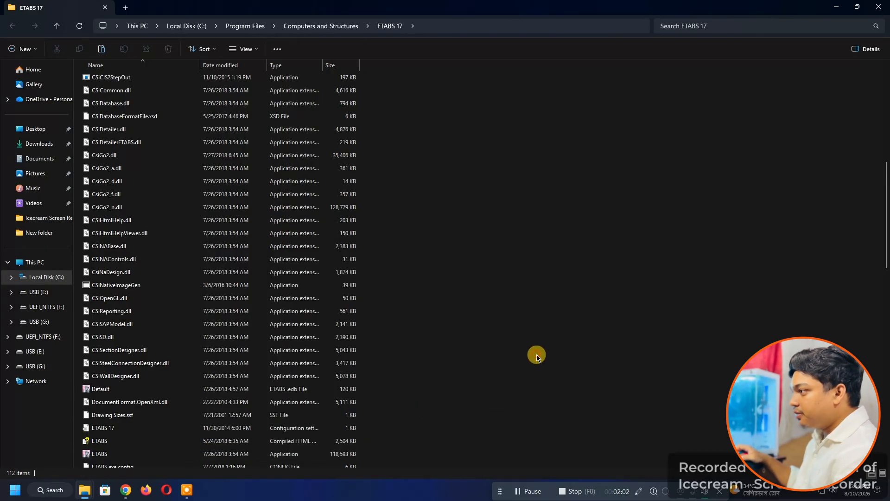
{"action": "scroll", "coordinate": [414, 341], "scroll_direction": "down", "scroll_amount": 8}
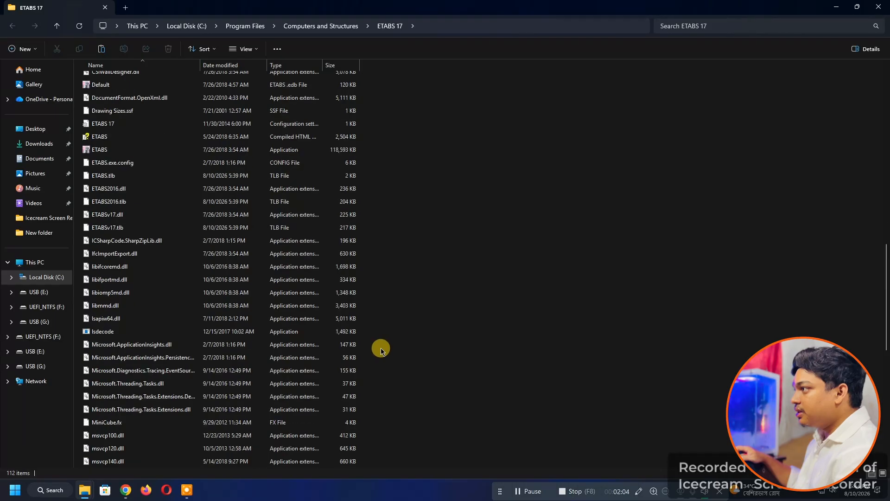
{"action": "scroll", "coordinate": [171, 342], "scroll_direction": "down", "scroll_amount": 2}
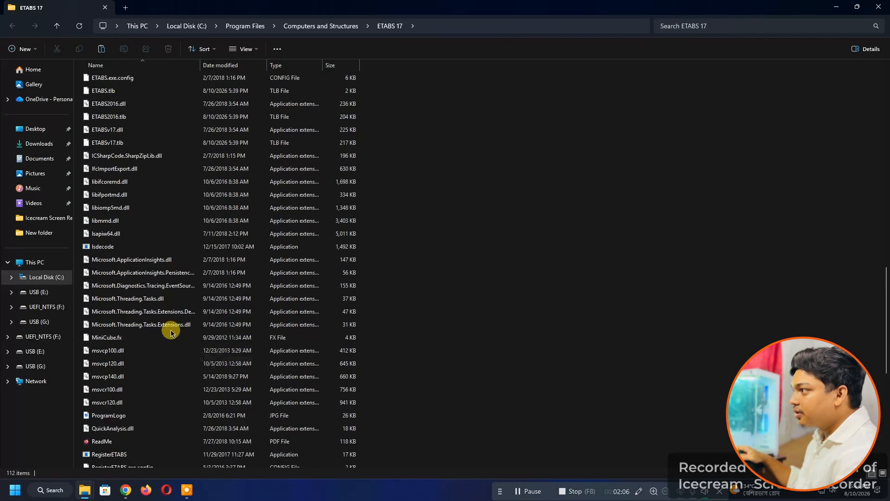
{"action": "scroll", "coordinate": [171, 331], "scroll_direction": "up", "scroll_amount": 5}
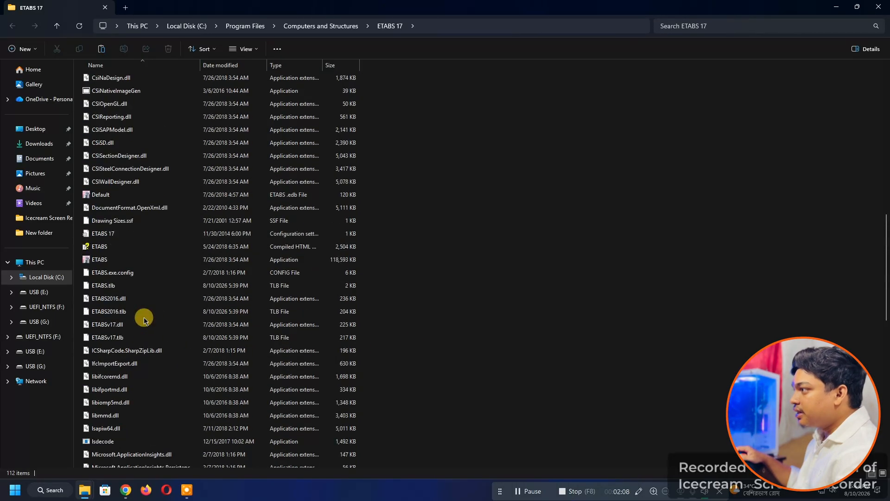
{"action": "scroll", "coordinate": [144, 317], "scroll_direction": "up", "scroll_amount": 2}
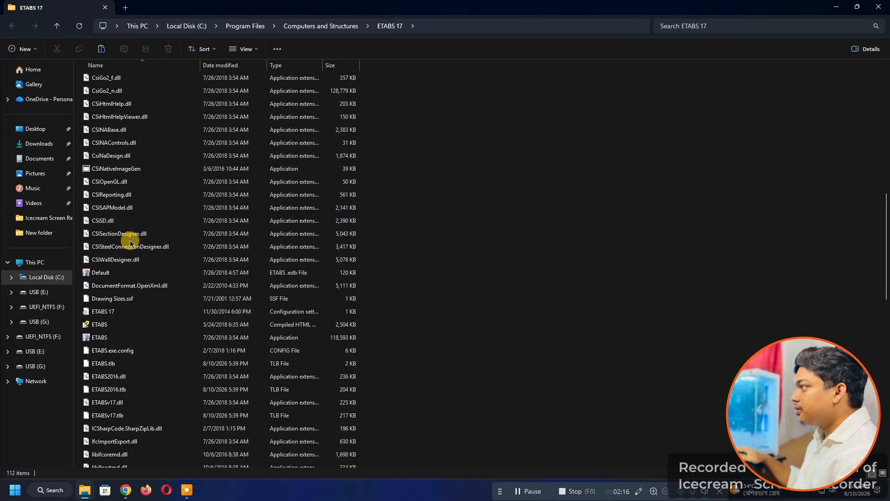
{"action": "left_click", "coordinate": [135, 173]}
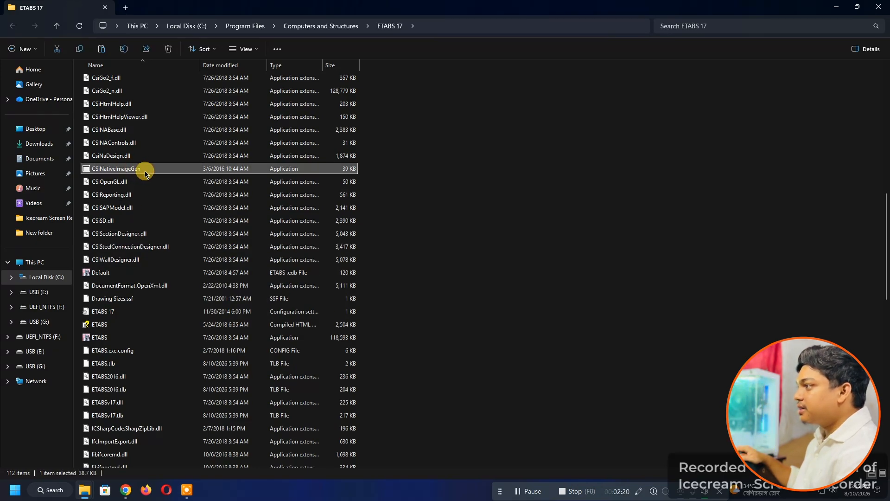
{"action": "scroll", "coordinate": [139, 173], "scroll_direction": "up", "scroll_amount": 2}
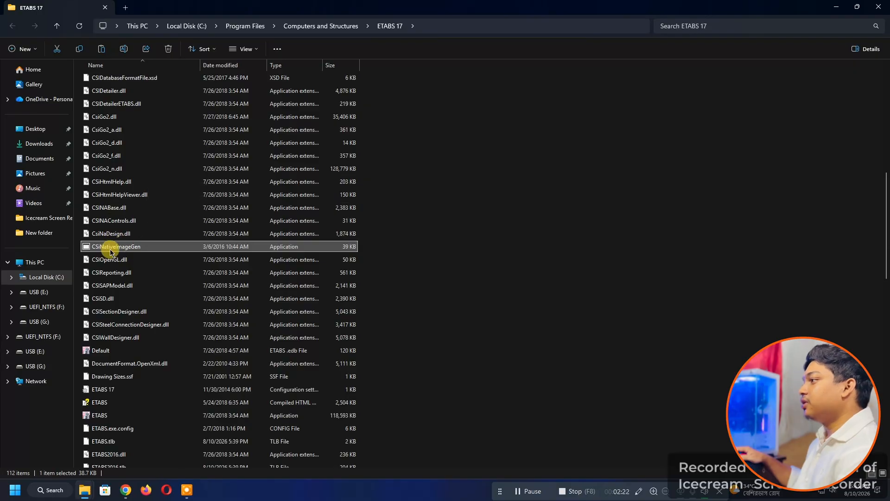
{"action": "double_click", "coordinate": [153, 248]}
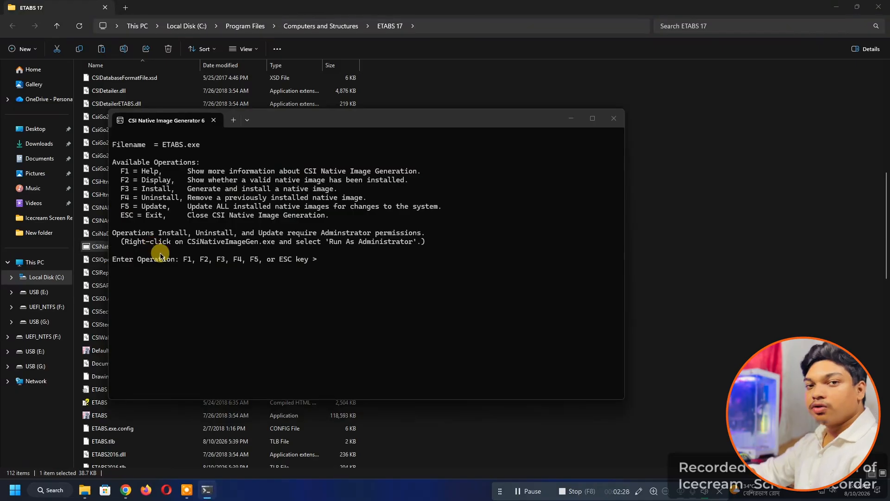
Uninstall the native image of ETABS.exe in CSI Native Image Generator, confirm the operation, and minimize its window
{"action": "key", "text": "F4"}
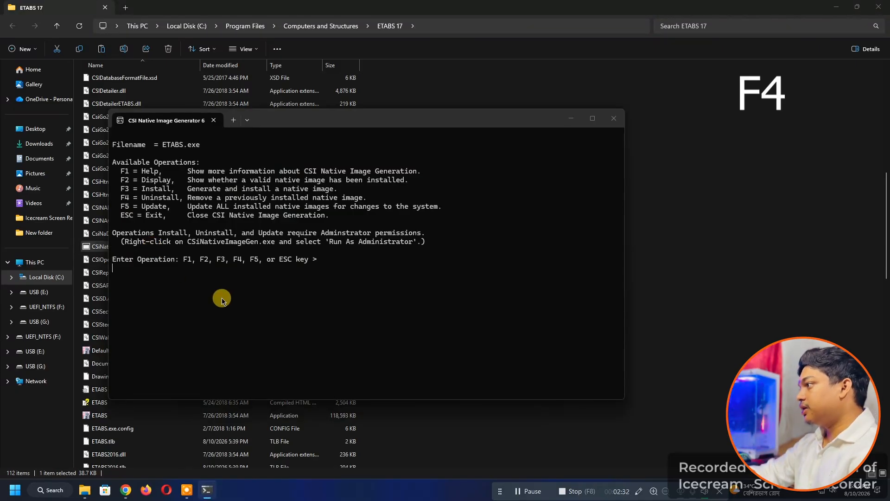
{"action": "key", "text": "F4"}
{"action": "key", "text": "F4"}
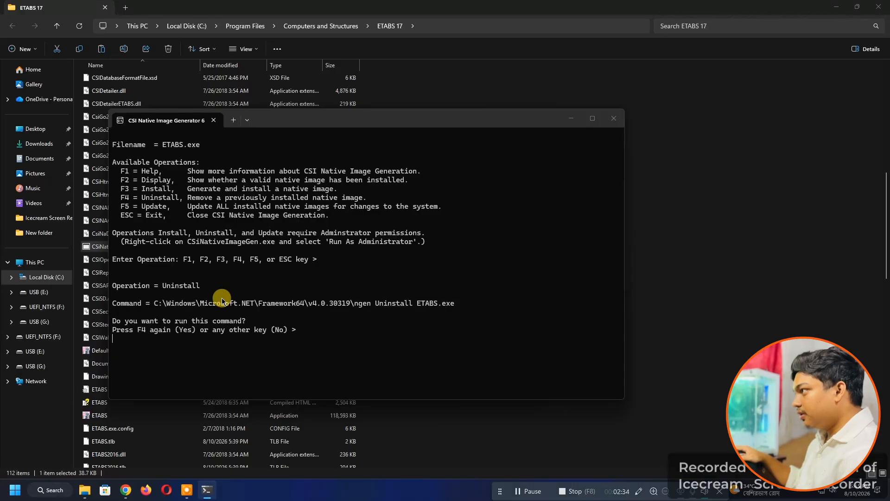
{"action": "left_click", "coordinate": [570, 120]}
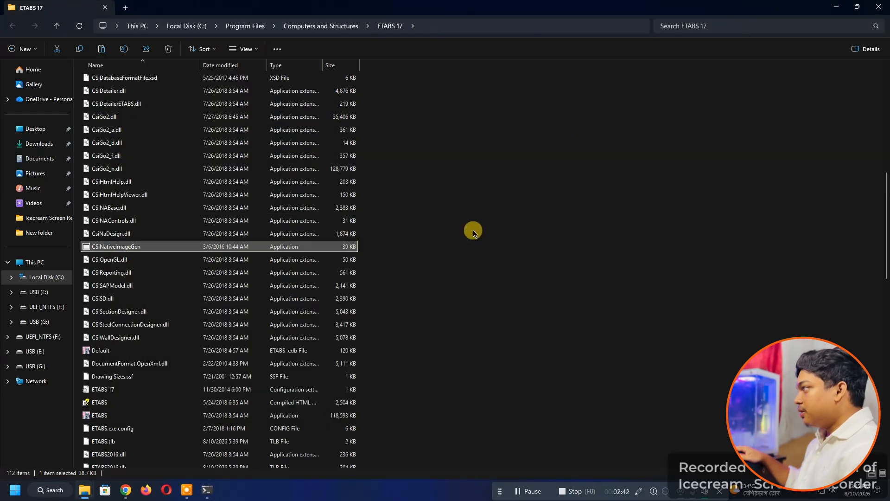
Paste the copied Crack ETABS application into the ETABS 17 program folder, replacing the existing file with administrator permission
{"action": "left_click", "coordinate": [436, 221]}
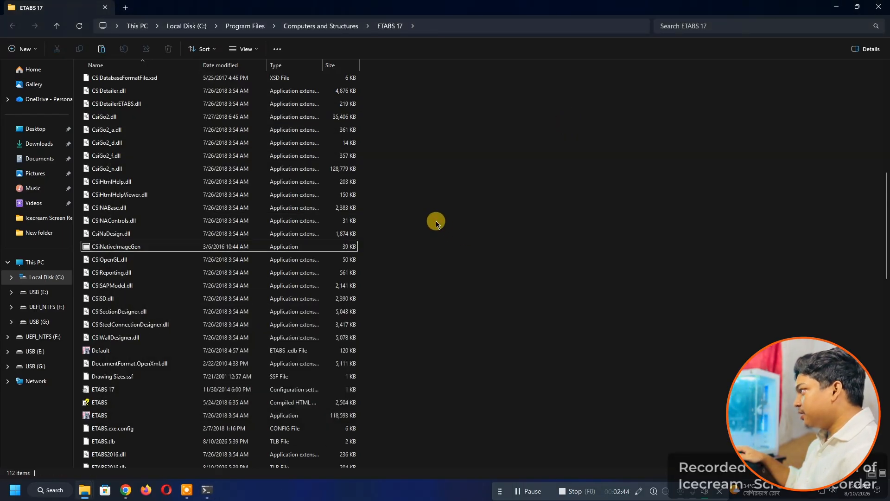
{"action": "right_click", "coordinate": [445, 201]}
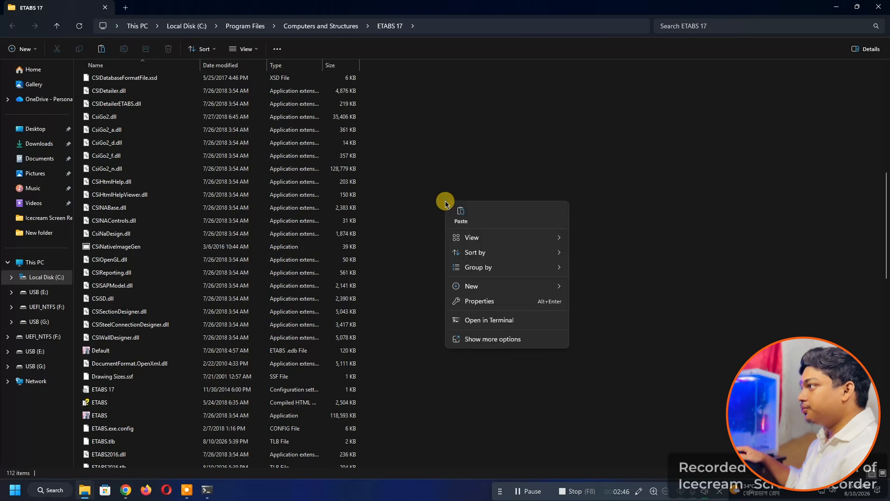
{"action": "left_click", "coordinate": [462, 219]}
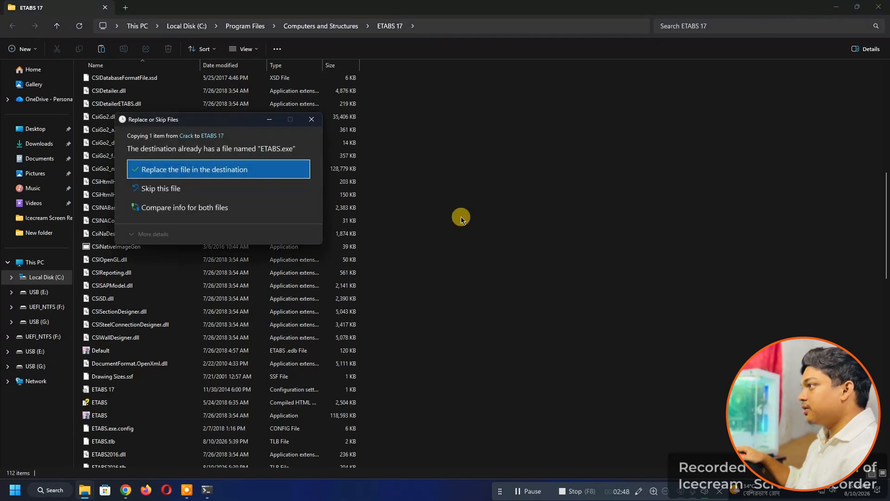
{"action": "left_click", "coordinate": [188, 170]}
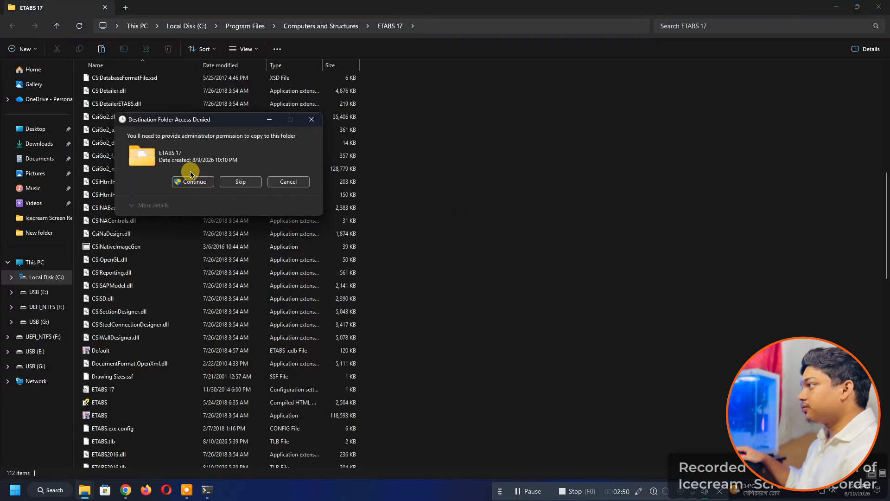
{"action": "left_click", "coordinate": [201, 184]}
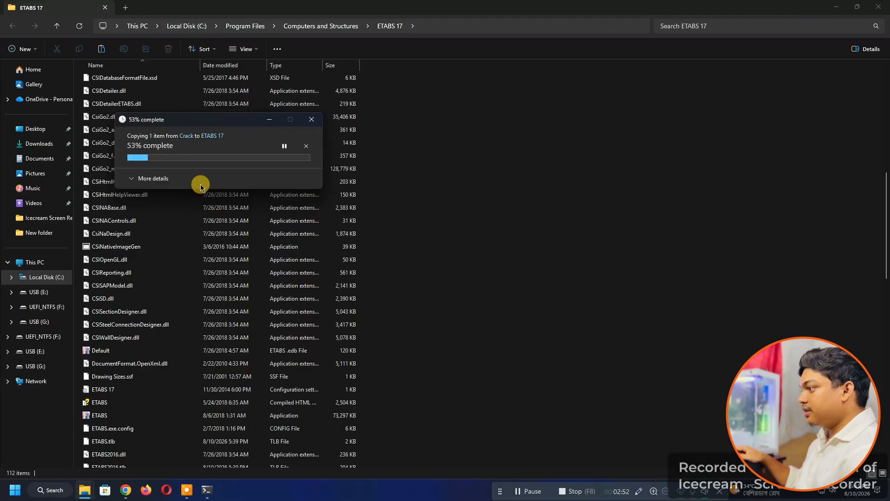
{"action": "left_click", "coordinate": [434, 257]}
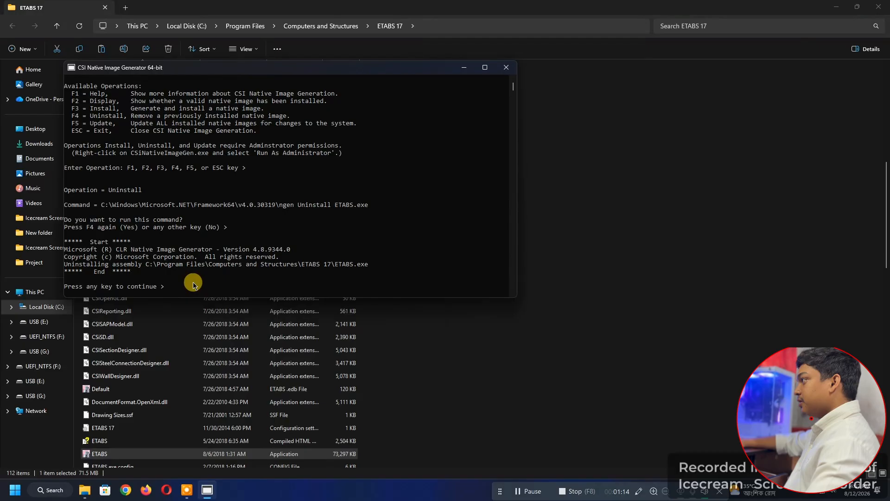
Generate and install a native image for ETABS.exe, then close CSI Native Image Generator and minimize File Explorer
{"action": "key", "text": "Return"}
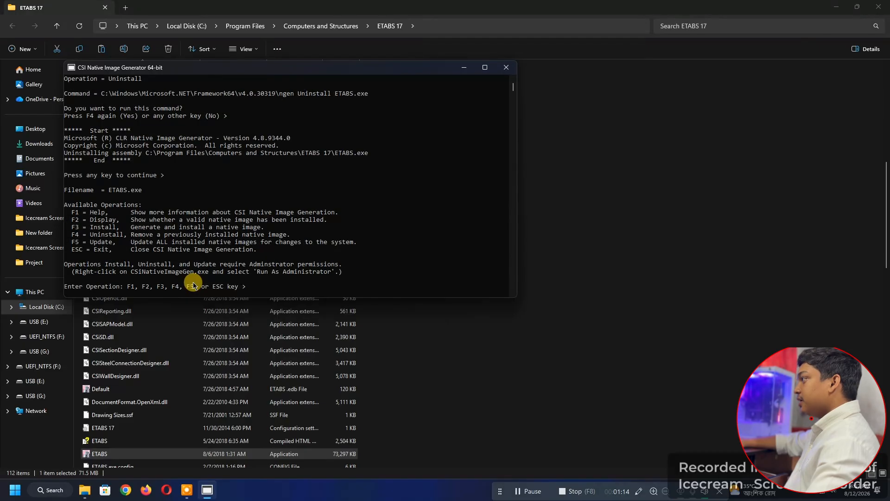
{"action": "key", "text": "F3"}
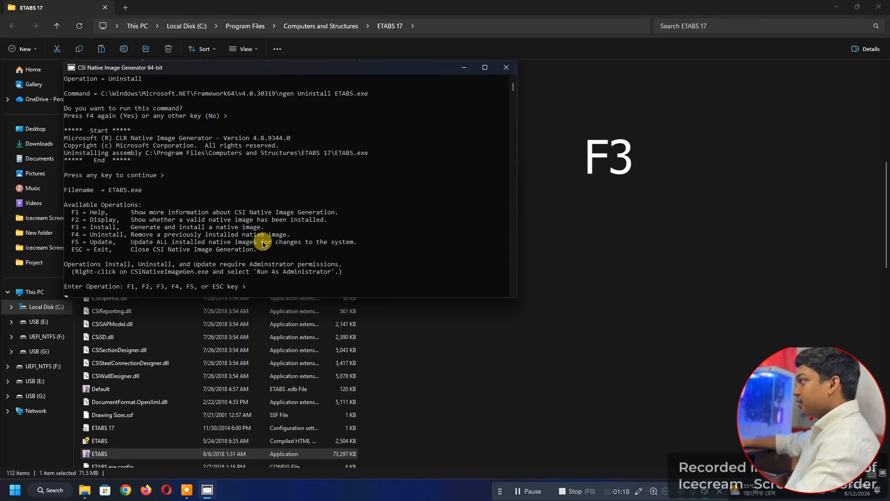
{"action": "key", "text": "F3"}
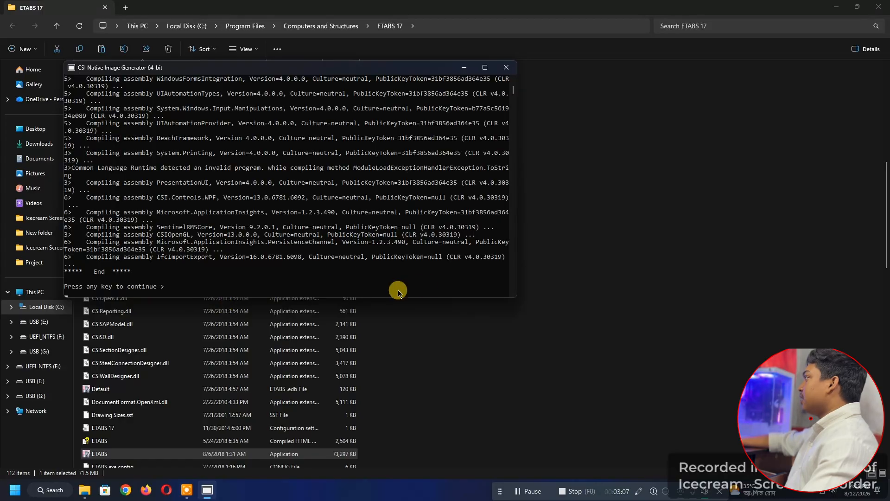
{"action": "left_click", "coordinate": [506, 69]}
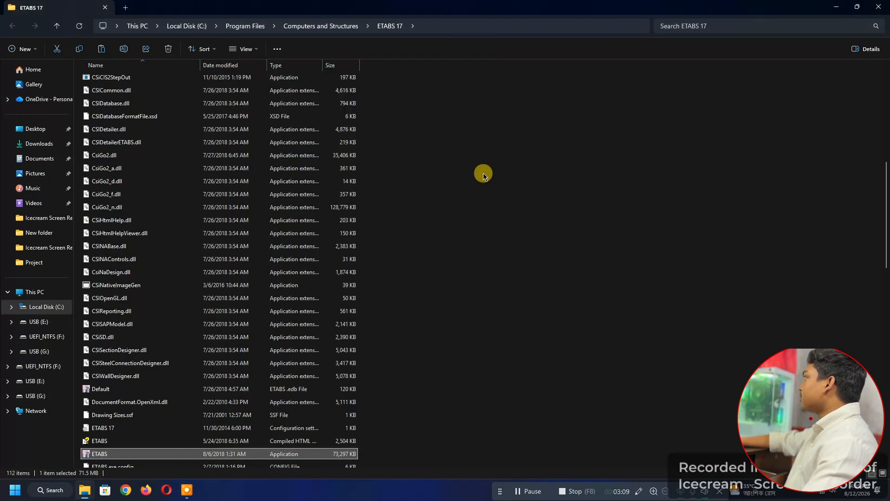
{"action": "left_click", "coordinate": [842, 6]}
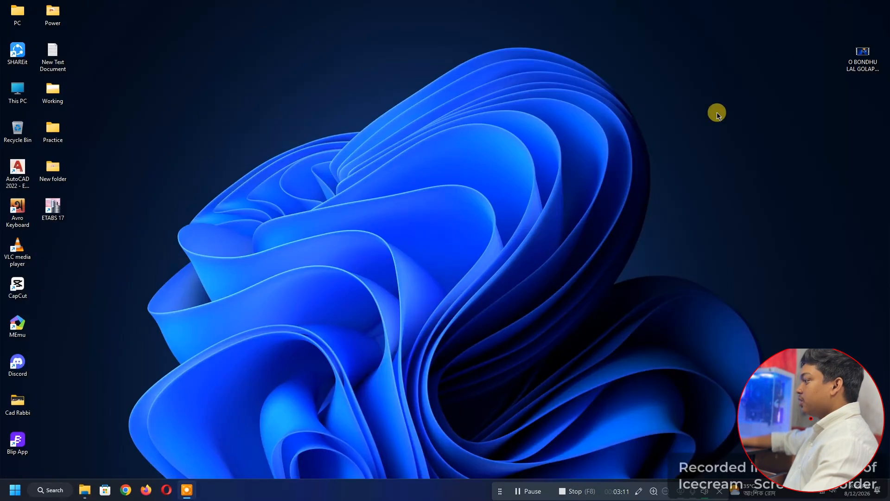
Copy the ETABS application from the Safe Copy folder inside ETABS 2017.0.1 and minimize File Explorer
{"action": "mouse_move", "coordinate": [81, 494]}
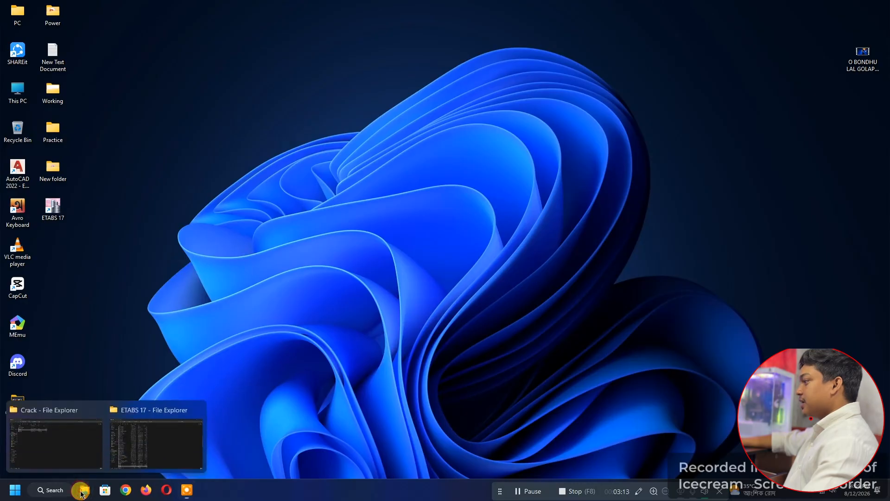
{"action": "left_click", "coordinate": [54, 445]}
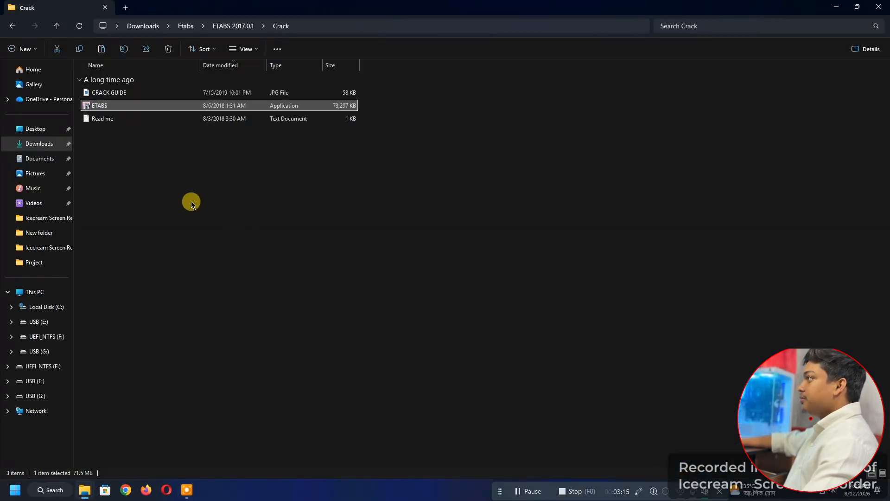
{"action": "left_click", "coordinate": [20, 30]}
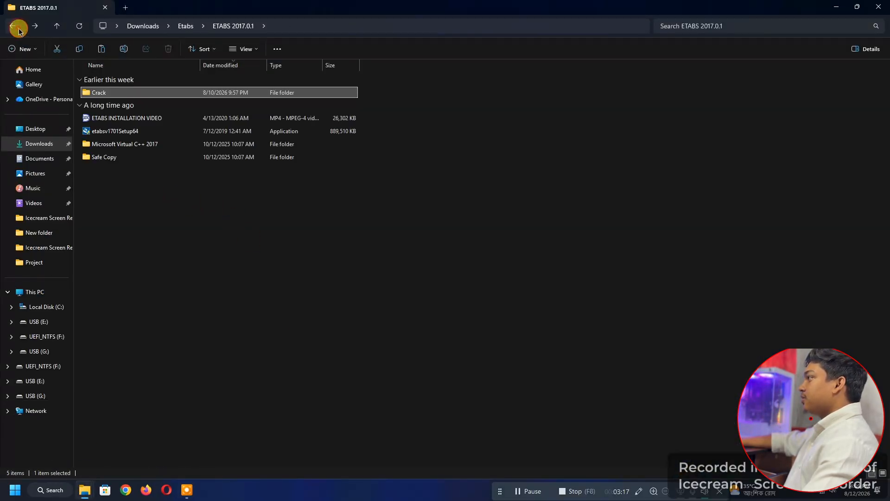
{"action": "double_click", "coordinate": [126, 160]}
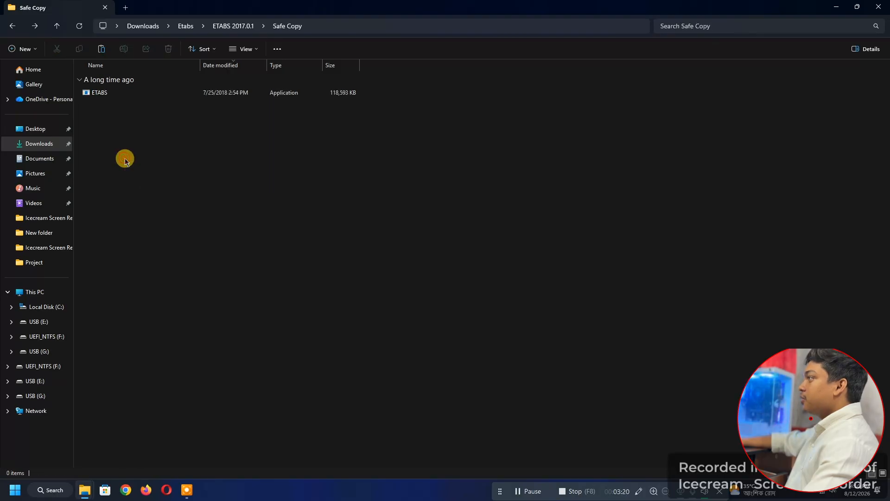
{"action": "right_click", "coordinate": [120, 94]}
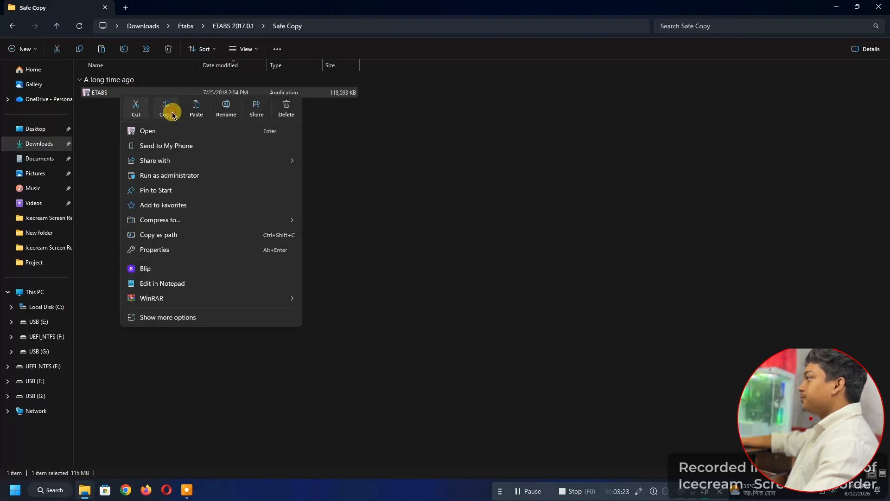
{"action": "left_click", "coordinate": [172, 115]}
{"action": "left_click", "coordinate": [834, 5]}
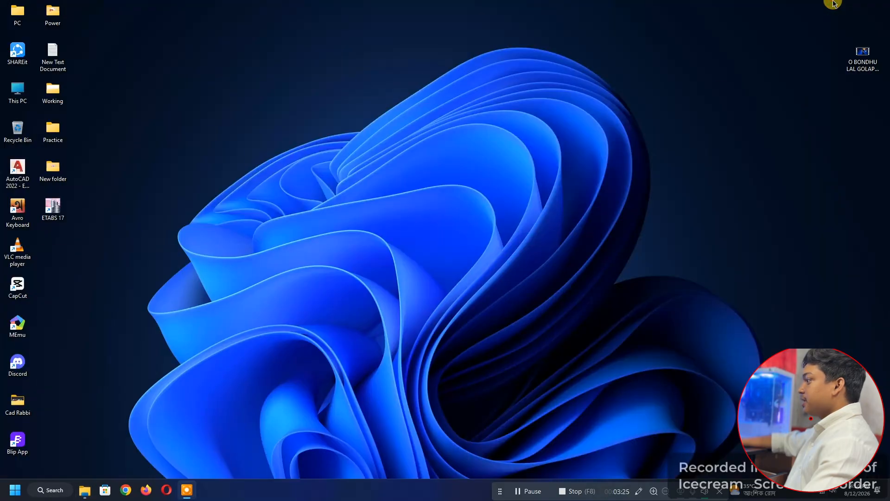
Open the ETABS 17 program folder from the file location of its desktop shortcut
{"action": "left_click", "coordinate": [55, 206]}
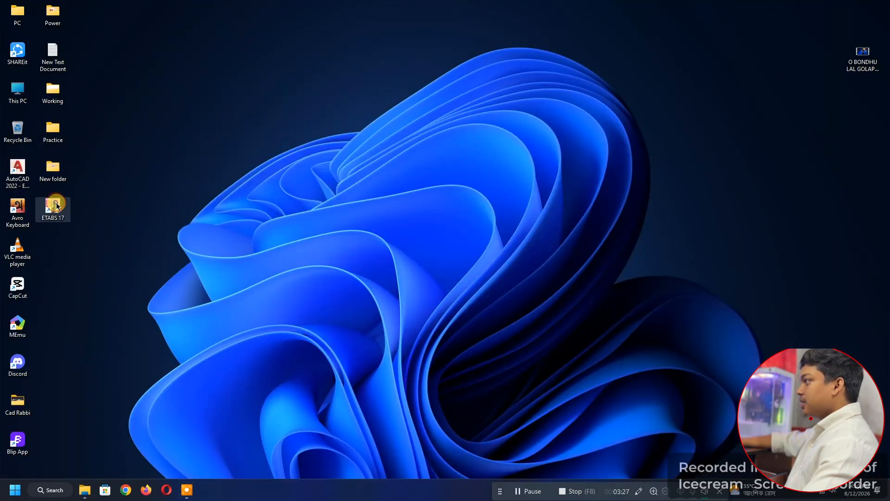
{"action": "right_click", "coordinate": [55, 205]}
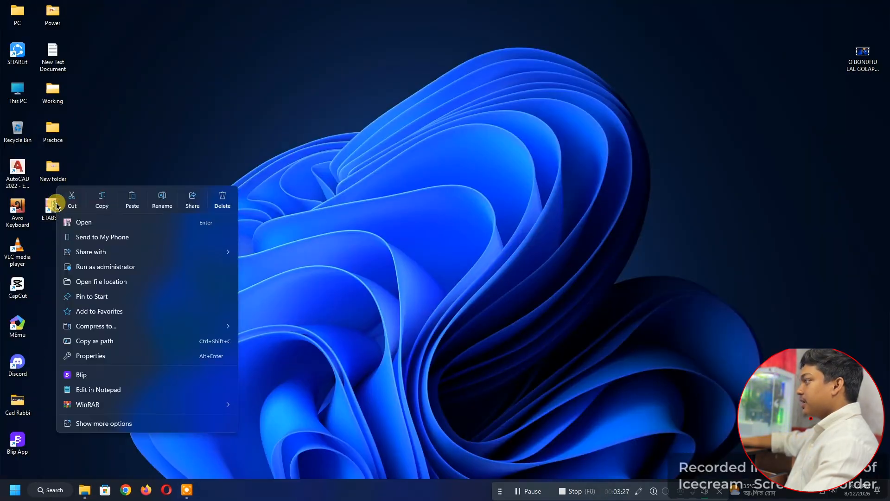
{"action": "left_click", "coordinate": [100, 425]}
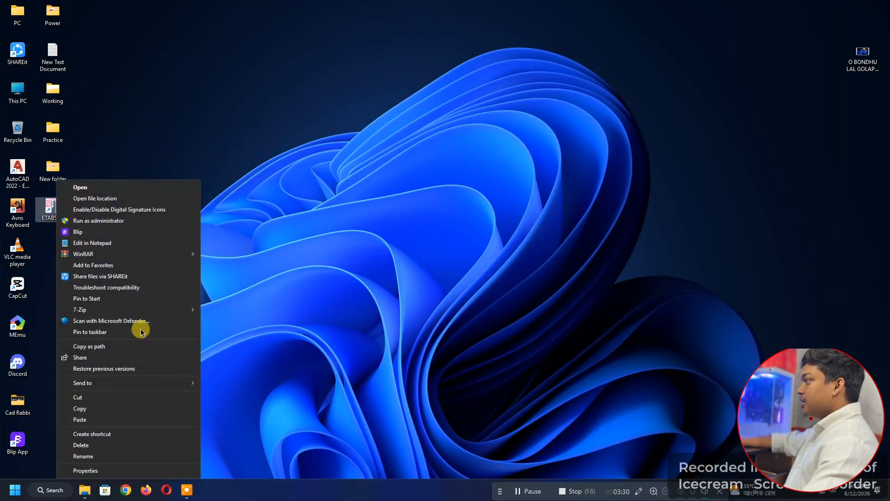
{"action": "left_click", "coordinate": [104, 200]}
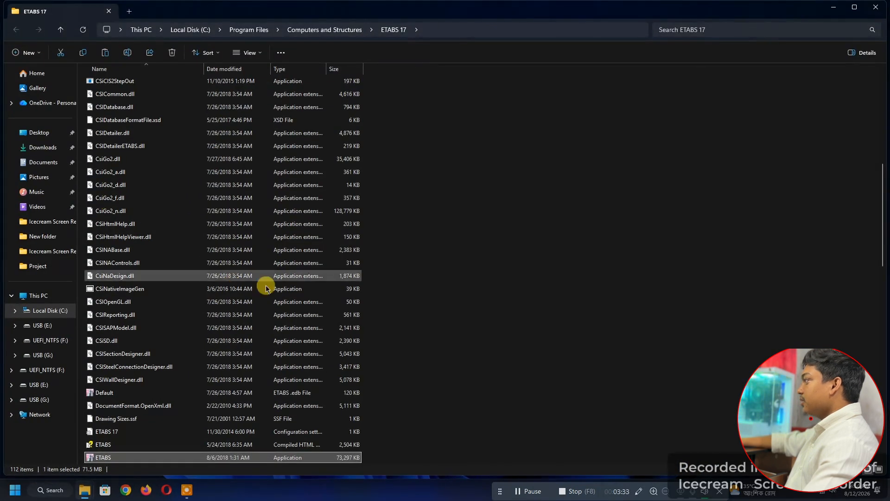
Paste the Safe Copy ETABS application into the program folder, replacing ETABS.exe with administrator permission, and close the folder
{"action": "right_click", "coordinate": [447, 223]}
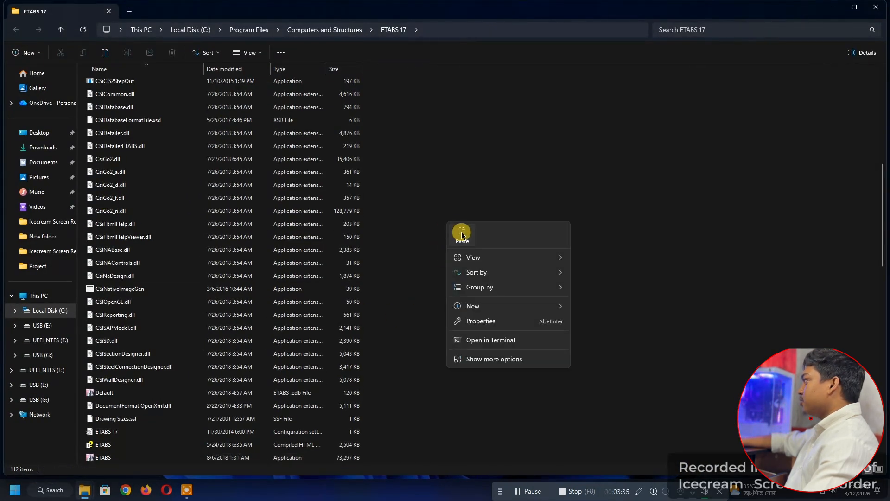
{"action": "left_click", "coordinate": [461, 233]}
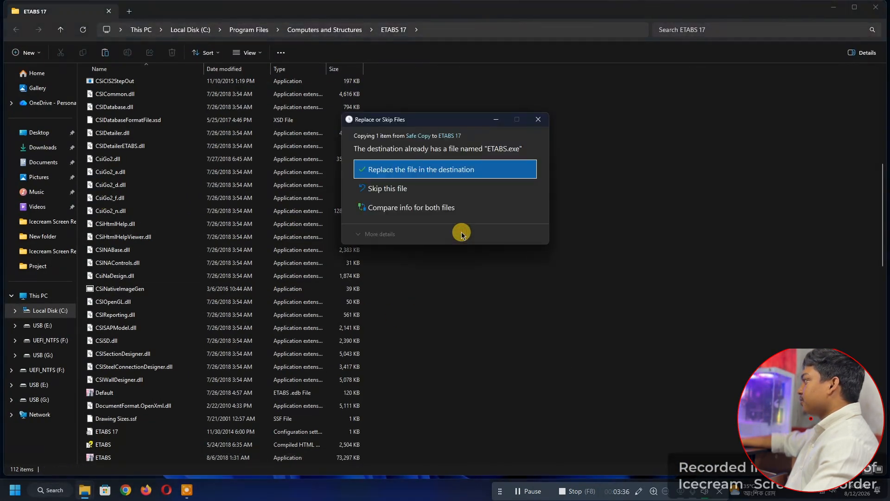
{"action": "left_click", "coordinate": [410, 170]}
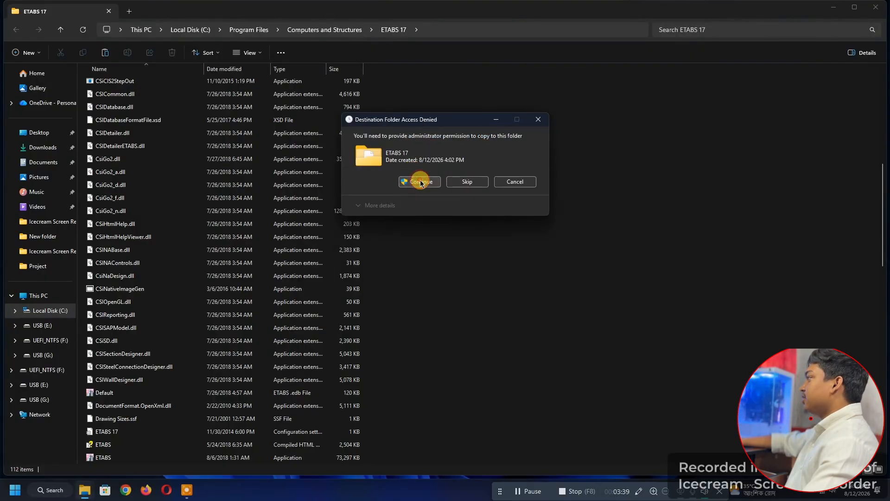
{"action": "left_click", "coordinate": [417, 180]}
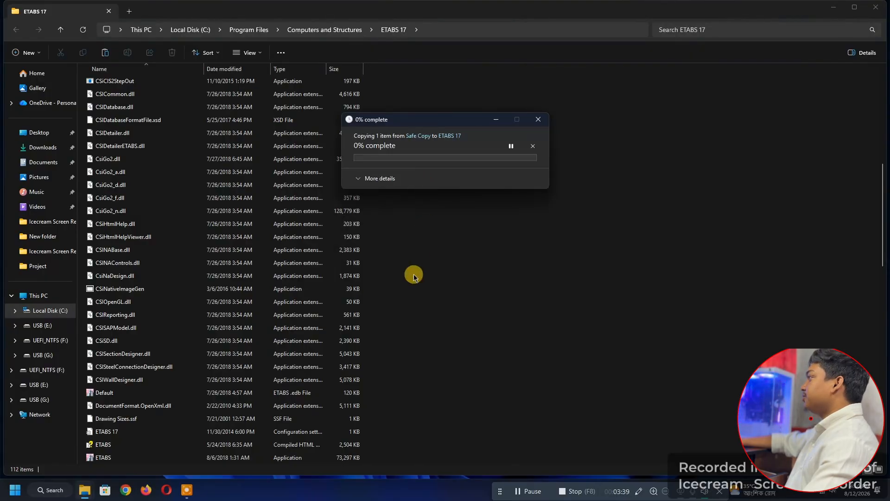
{"action": "left_click", "coordinate": [406, 303]}
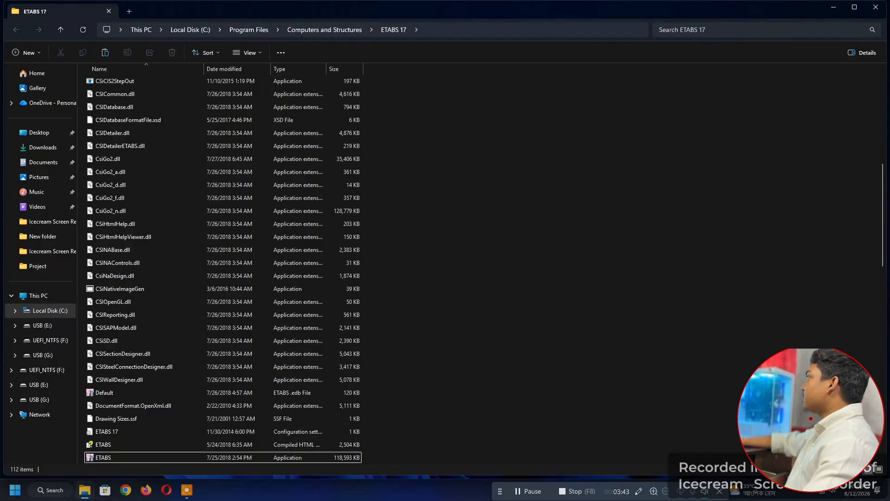
{"action": "left_click", "coordinate": [871, 7]}
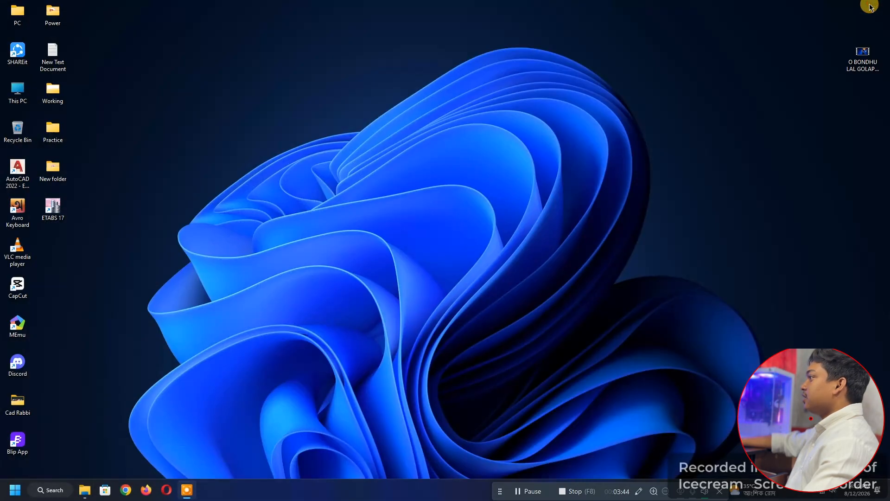
Launch ETABS 17 from its desktop shortcut and open the initialization options for a new model
{"action": "right_click", "coordinate": [260, 151]}
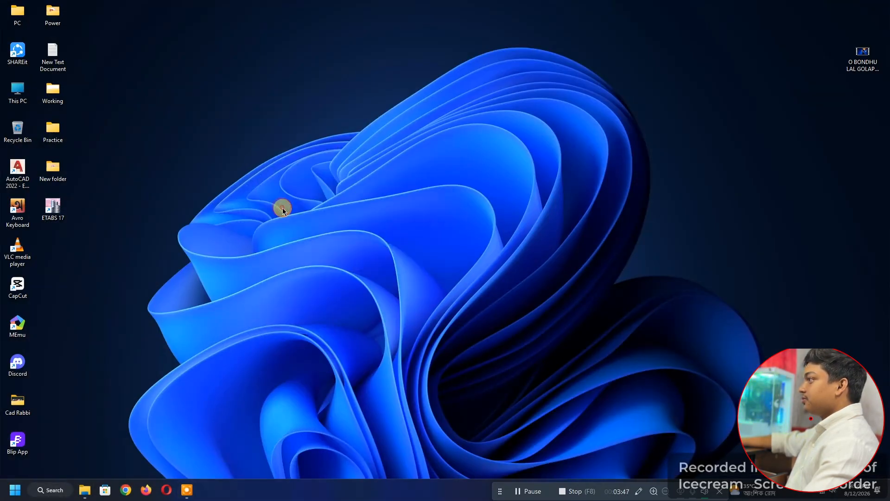
{"action": "left_click", "coordinate": [282, 208]}
{"action": "right_click", "coordinate": [62, 214]}
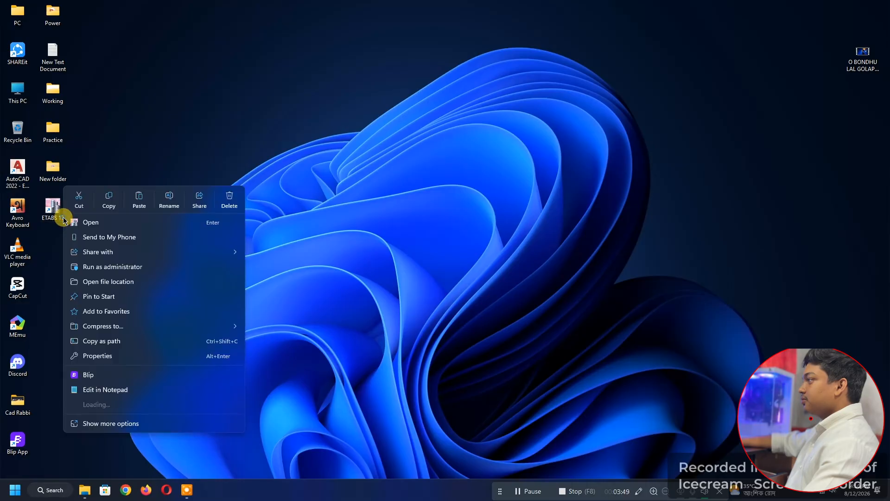
{"action": "left_click", "coordinate": [98, 222]}
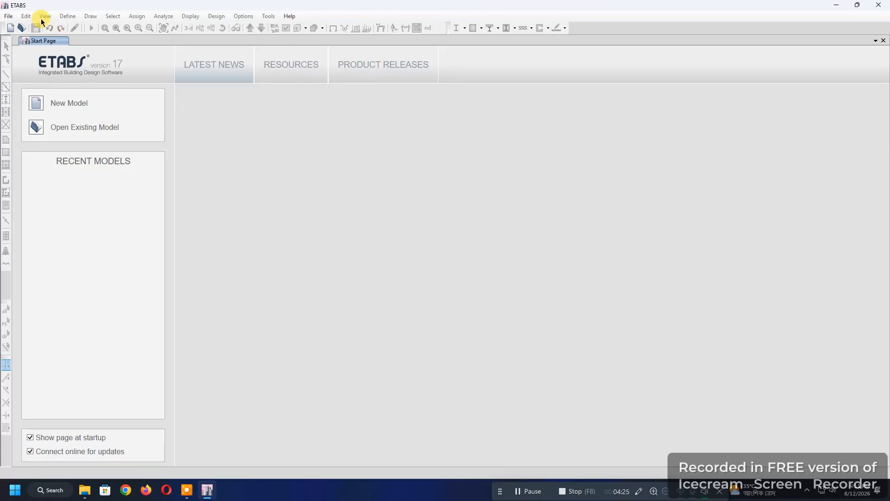
{"action": "left_click", "coordinate": [8, 17]}
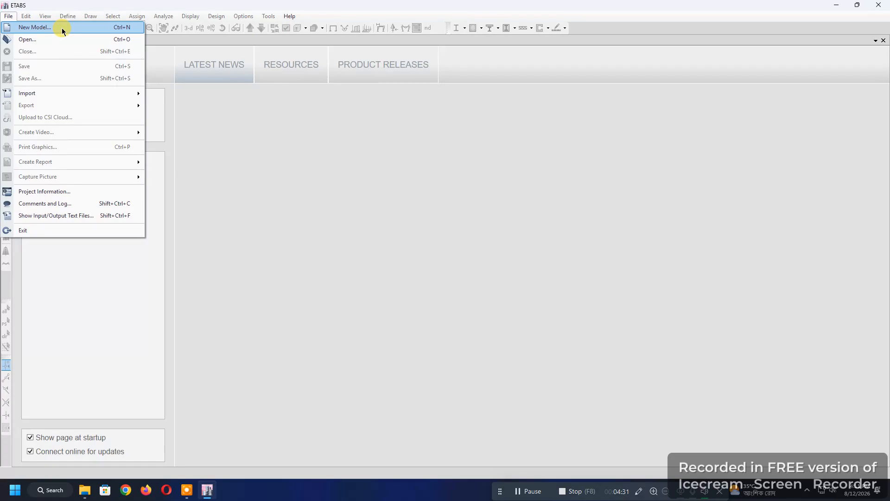
{"action": "left_click", "coordinate": [62, 29]}
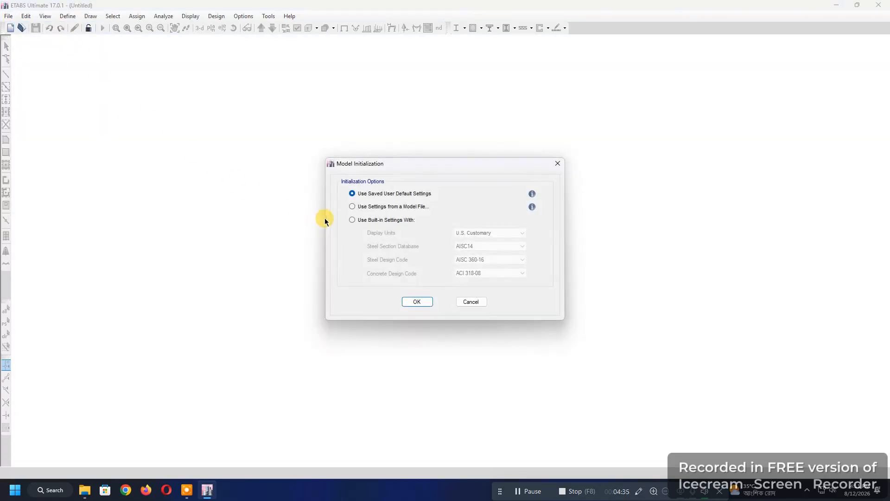
Initialize the new model with built-in settings: U.S. Customary units, AISC14 sections, AISC 360-16 steel code and ACI 318-08 concrete code
{"action": "left_click_drag", "start_coordinate": [422, 159], "coordinate": [334, 133]}
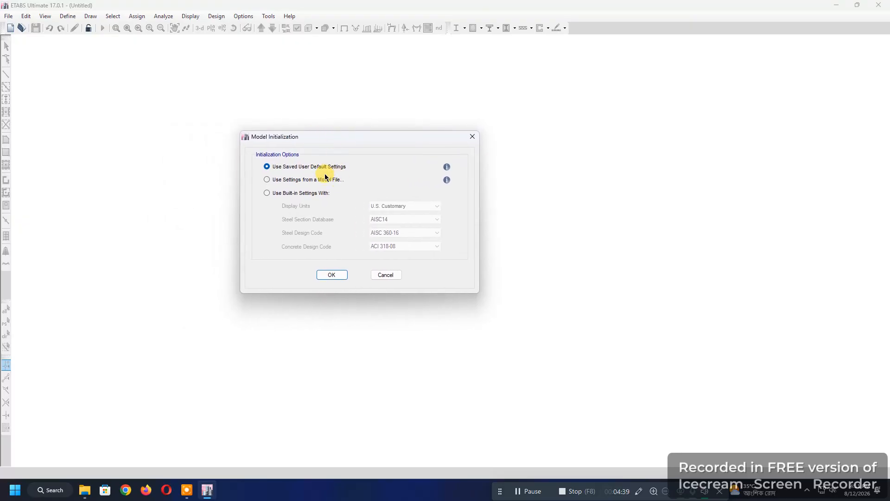
{"action": "left_click", "coordinate": [267, 194]}
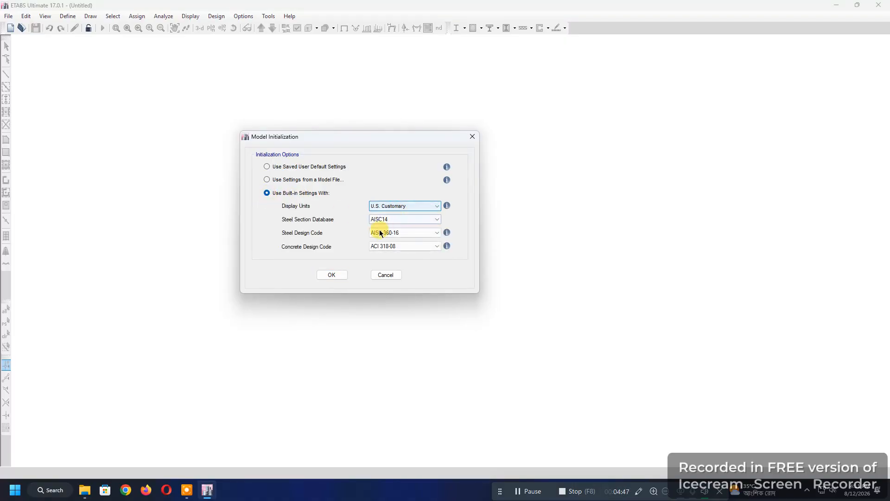
{"action": "left_click", "coordinate": [401, 248]}
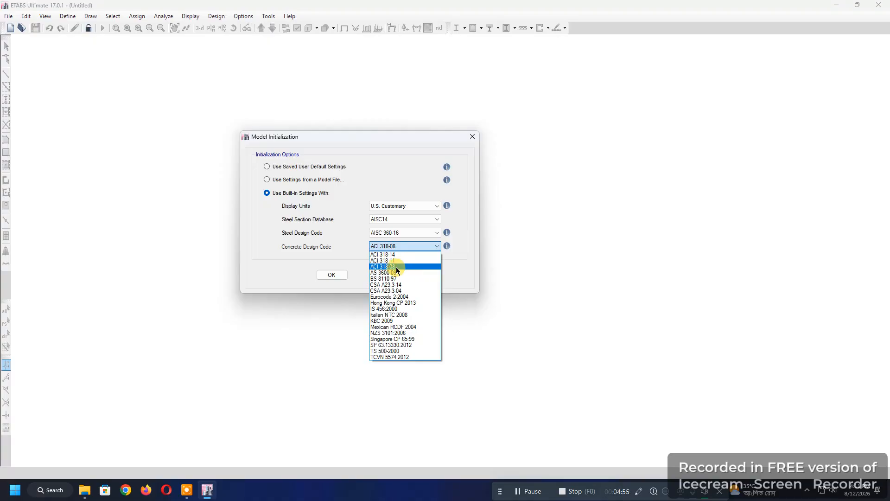
{"action": "left_click", "coordinate": [398, 267]}
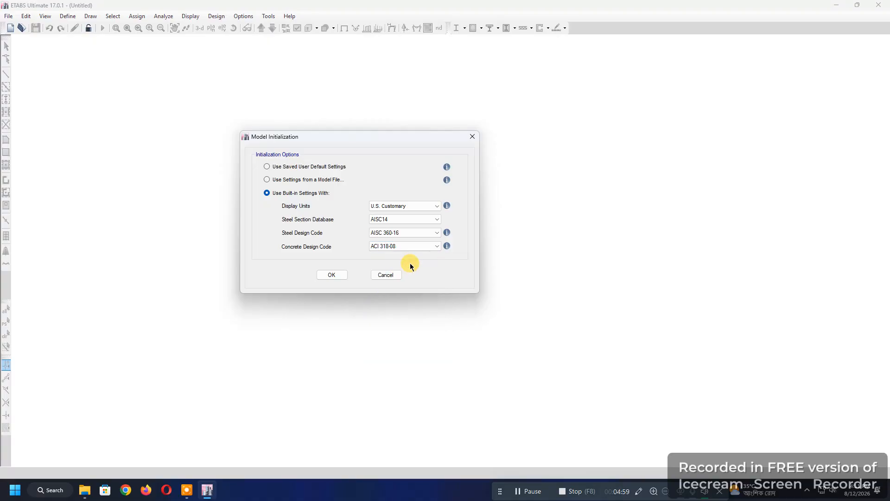
{"action": "left_click", "coordinate": [427, 205]}
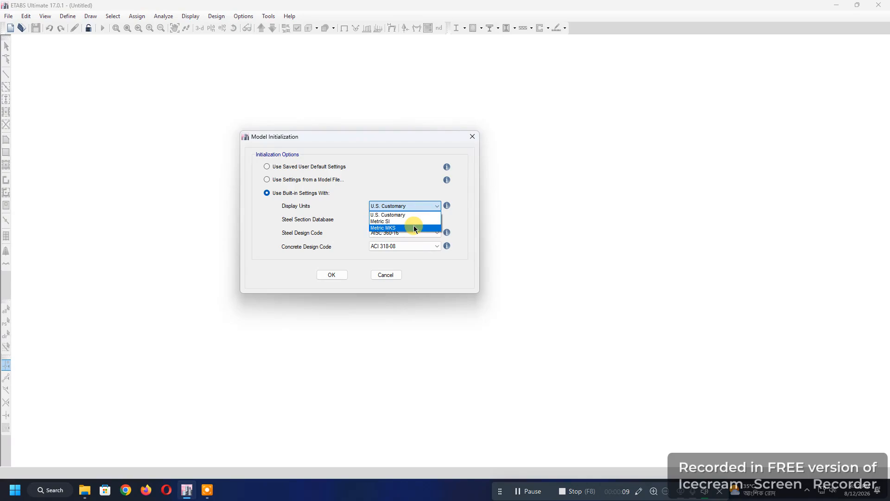
{"action": "left_click", "coordinate": [403, 214]}
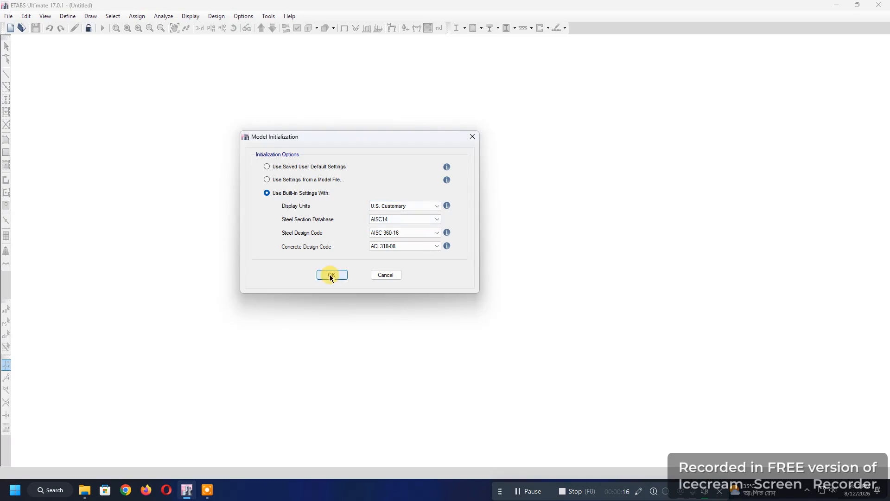
{"action": "left_click", "coordinate": [331, 275]}
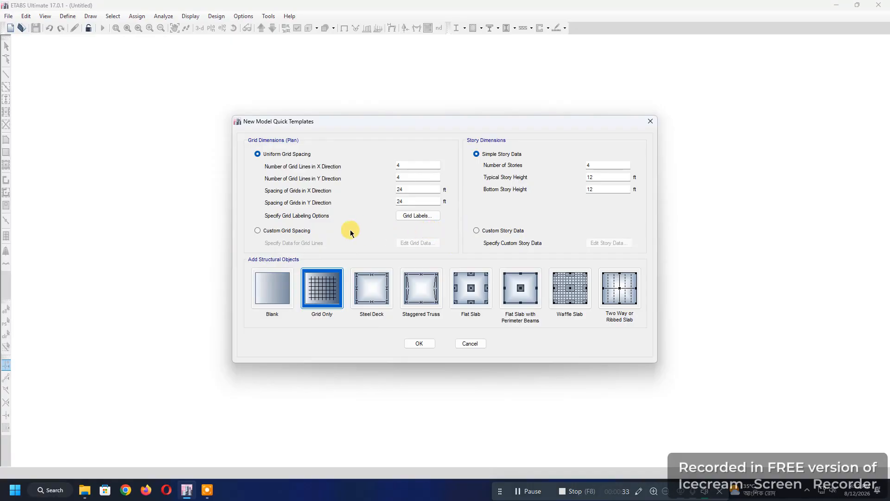
Choose custom grid spacing for the plan and display the rectangular grid data as spacing
{"action": "left_click", "coordinate": [258, 231]}
{"action": "left_click", "coordinate": [422, 242]}
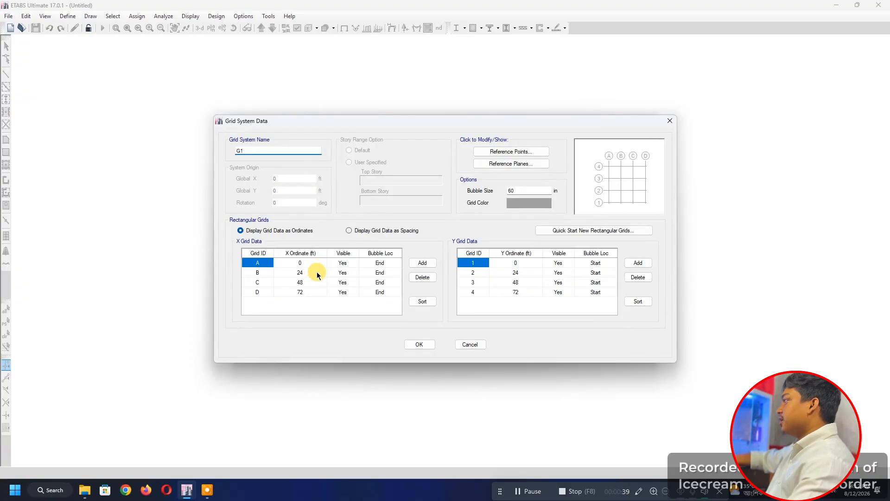
{"action": "left_click", "coordinate": [348, 230]}
Set the X spacings of grids A, B, C and D to 10, 11, 12 and 10 ft
{"action": "left_click", "coordinate": [306, 265]}
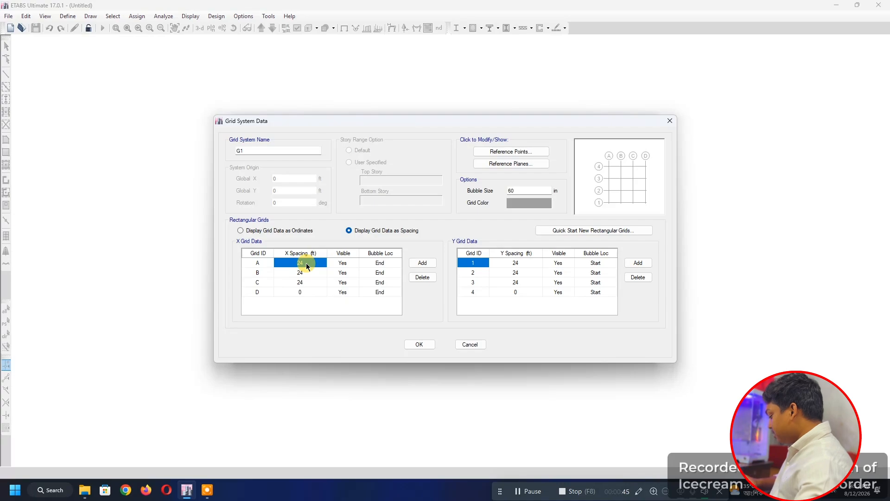
{"action": "type", "text": "10"}
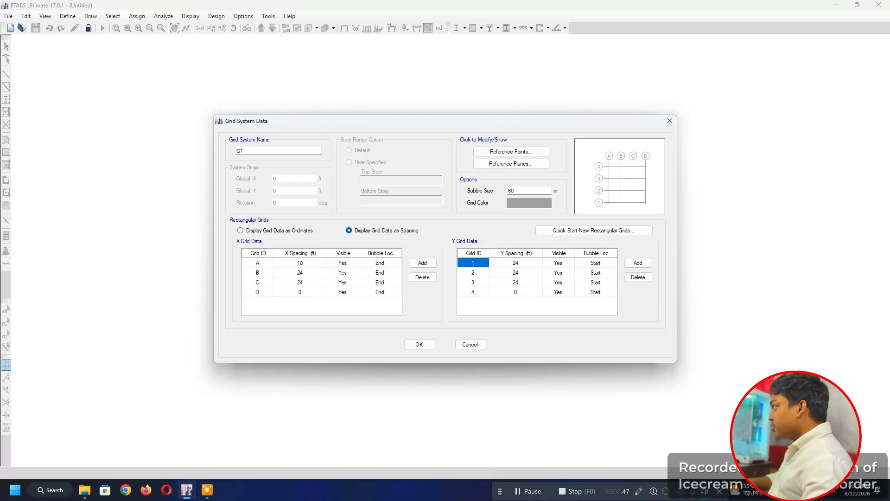
{"action": "key", "text": "Return"}
{"action": "type", "text": "11"}
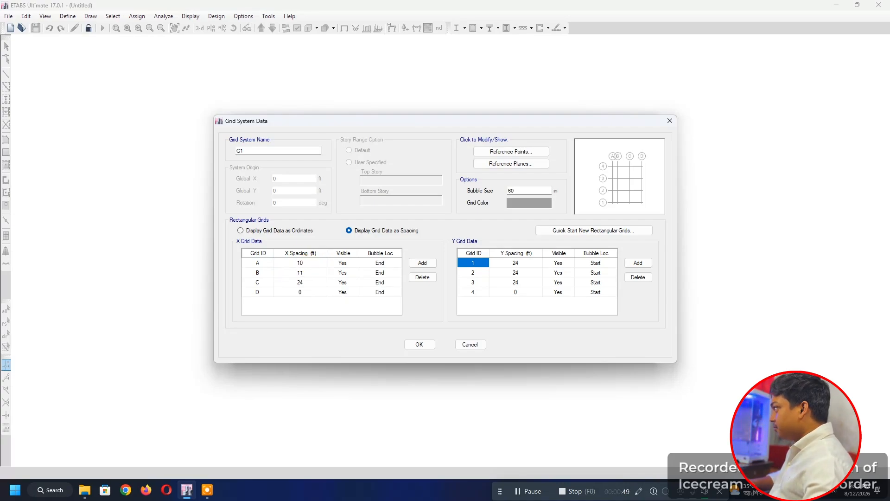
{"action": "key", "text": "Return"}
{"action": "type", "text": "12"}
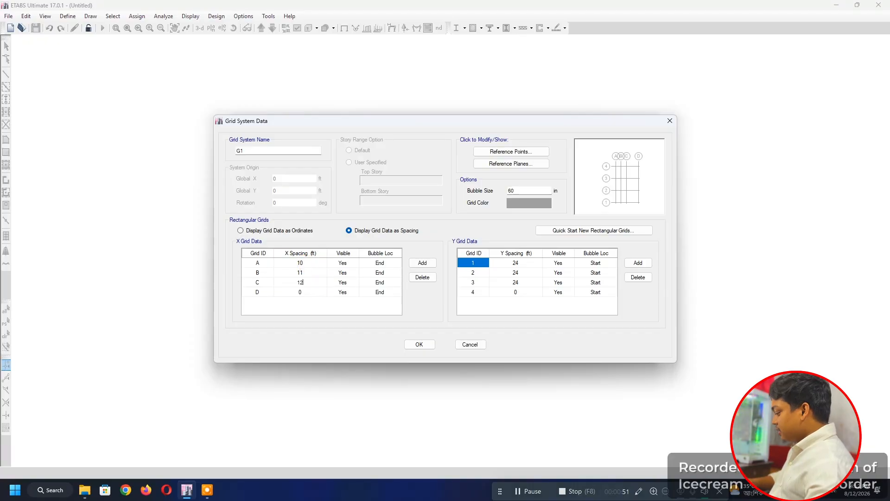
{"action": "key", "text": "Return"}
{"action": "type", "text": "10"}
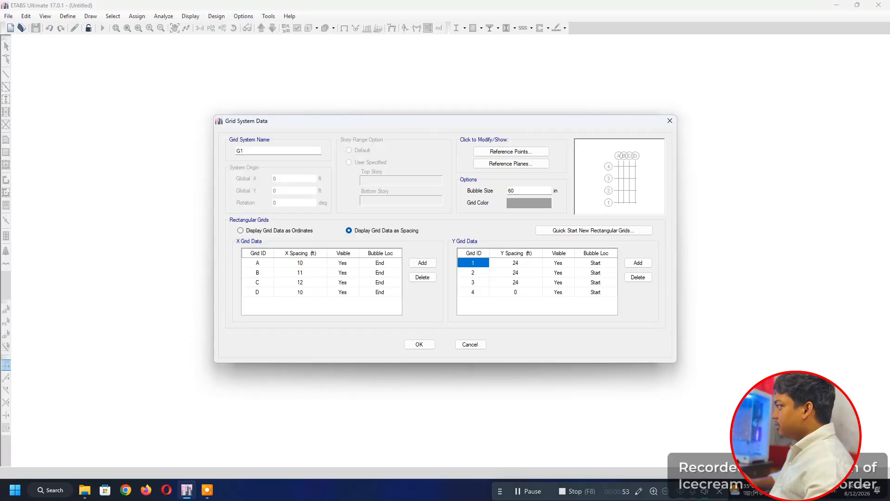
Add X grid line E and set the spacing of grid D to 10 ft
{"action": "left_click", "coordinate": [306, 264]}
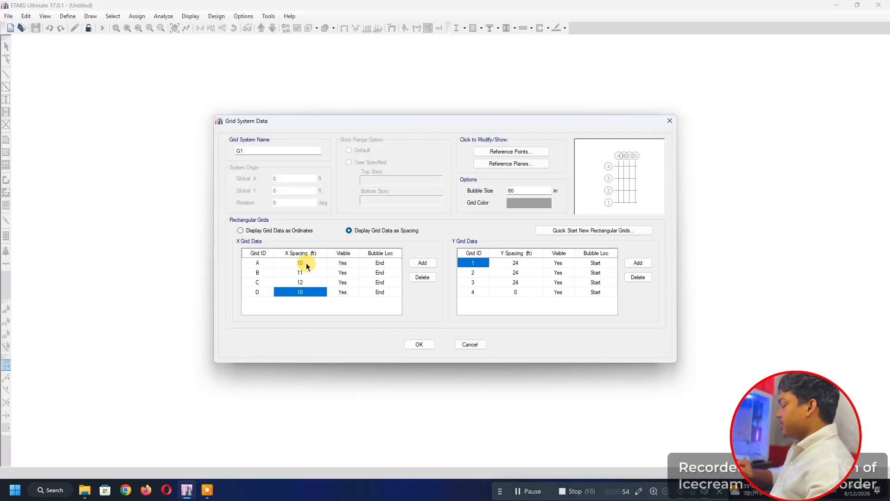
{"action": "left_click", "coordinate": [422, 263]}
{"action": "left_click", "coordinate": [303, 292]}
{"action": "type", "text": "10"}
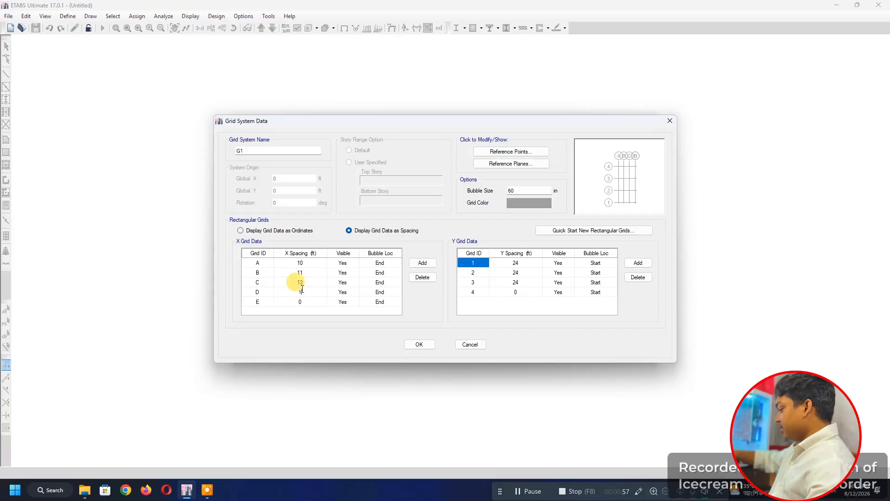
{"action": "left_click", "coordinate": [310, 301]}
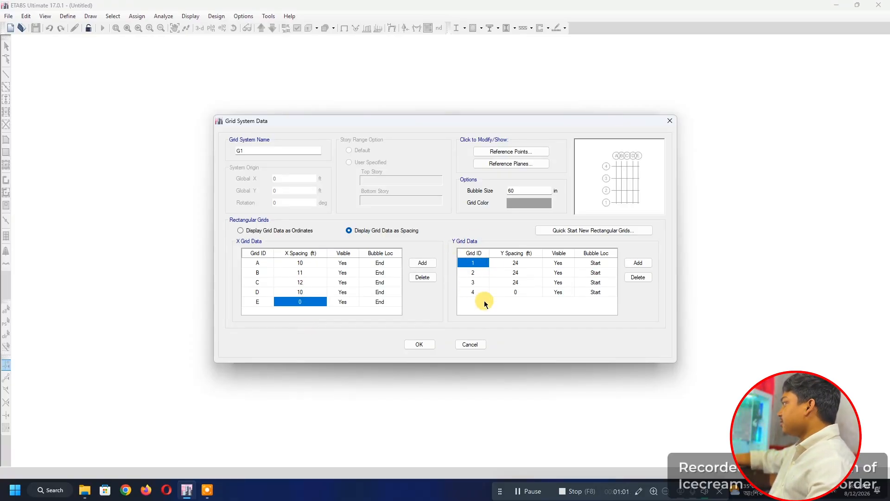
Add Y grid line 5, set the spacings of grids 1 to 4 to 10, 11, 12 and 10 ft, and accept the grid data
{"action": "left_click", "coordinate": [635, 263]}
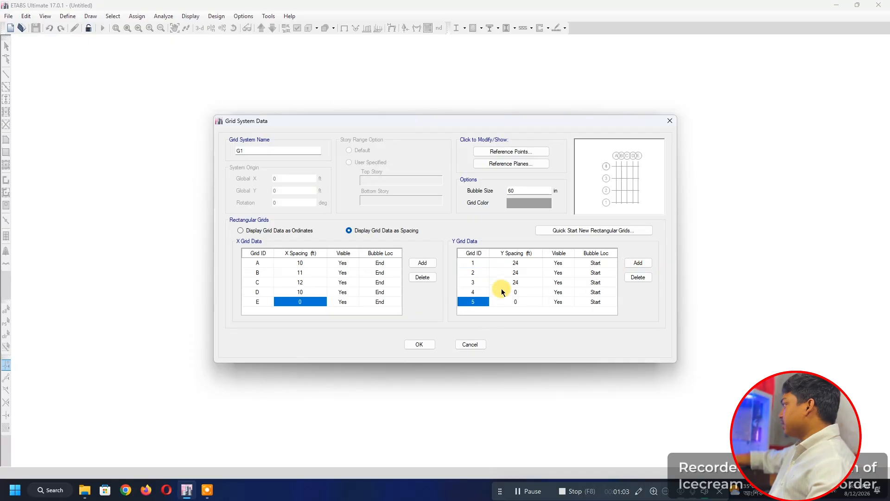
{"action": "left_click", "coordinate": [523, 263]}
{"action": "type", "text": "10"}
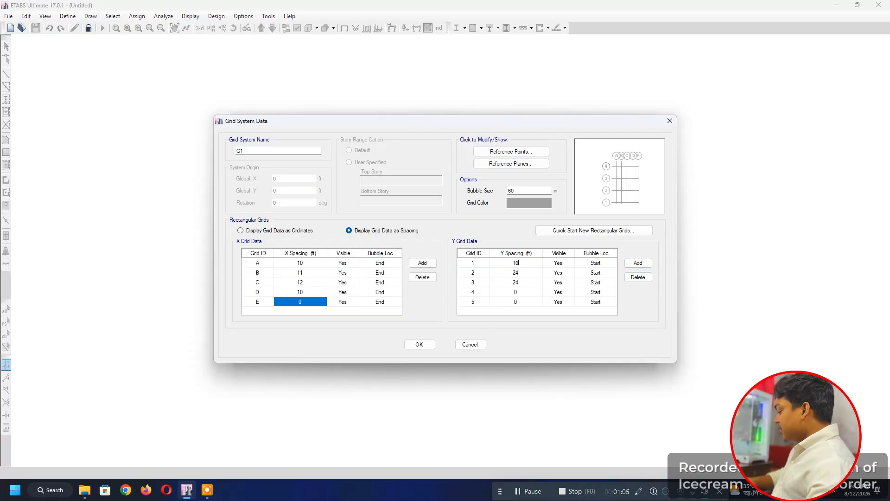
{"action": "key", "text": "Return"}
{"action": "type", "text": "11"}
{"action": "key", "text": "Return"}
{"action": "type", "text": "12"}
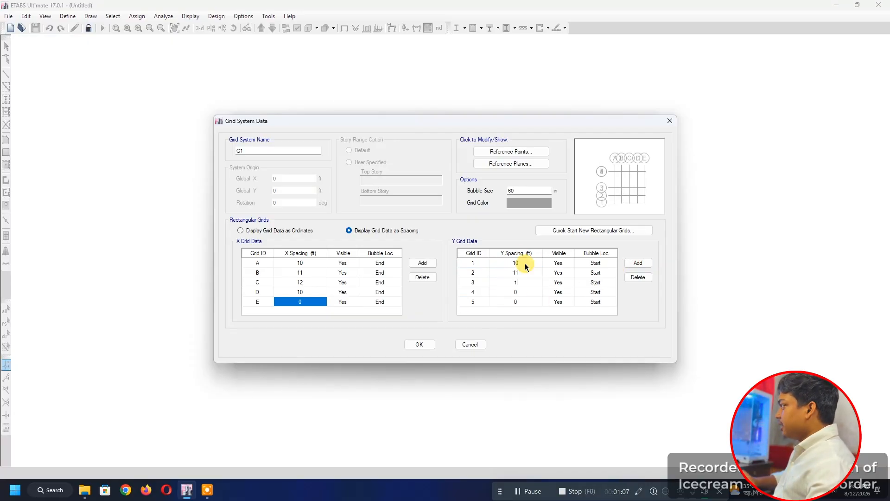
{"action": "key", "text": "Return"}
{"action": "type", "text": "10"}
{"action": "key", "text": "Return"}
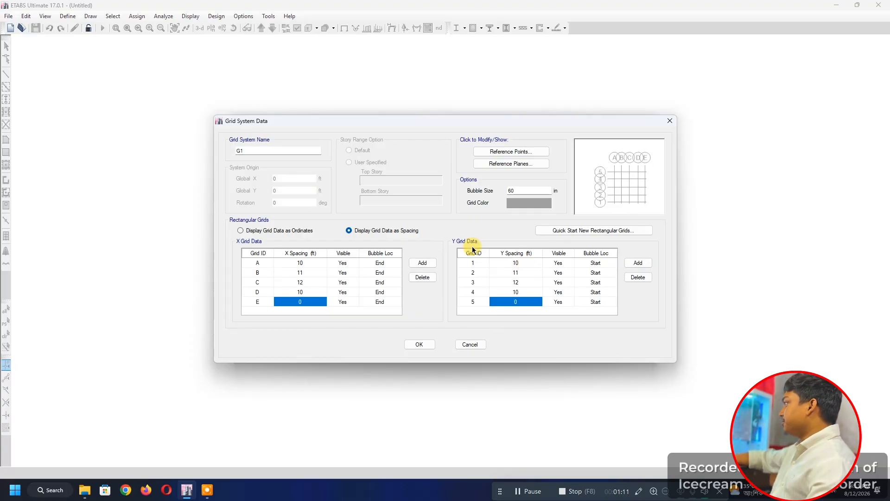
{"action": "left_click", "coordinate": [418, 344]}
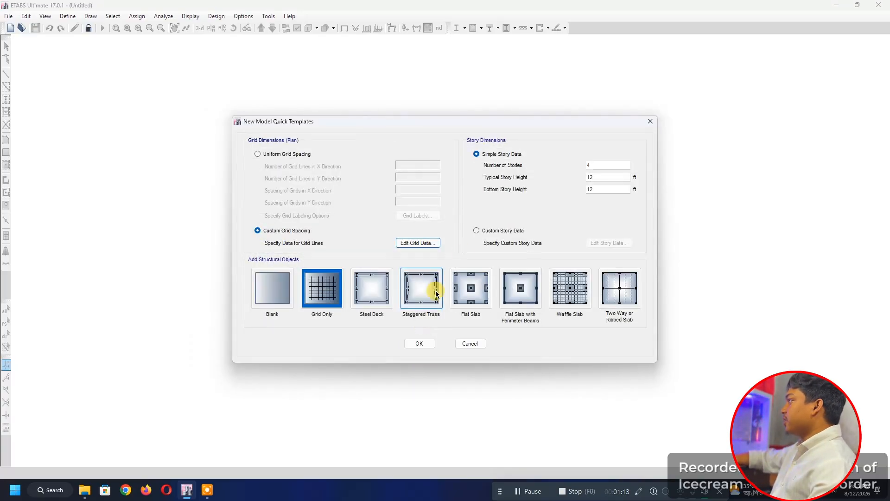
Switch to custom story data and rename Story1 as Basement
{"action": "left_click", "coordinate": [477, 230]}
{"action": "left_click", "coordinate": [597, 244]}
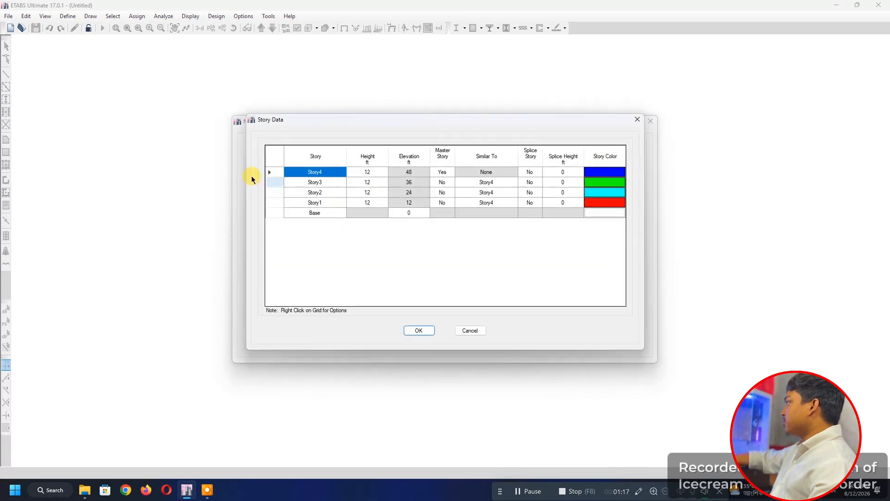
{"action": "double_click", "coordinate": [319, 212]}
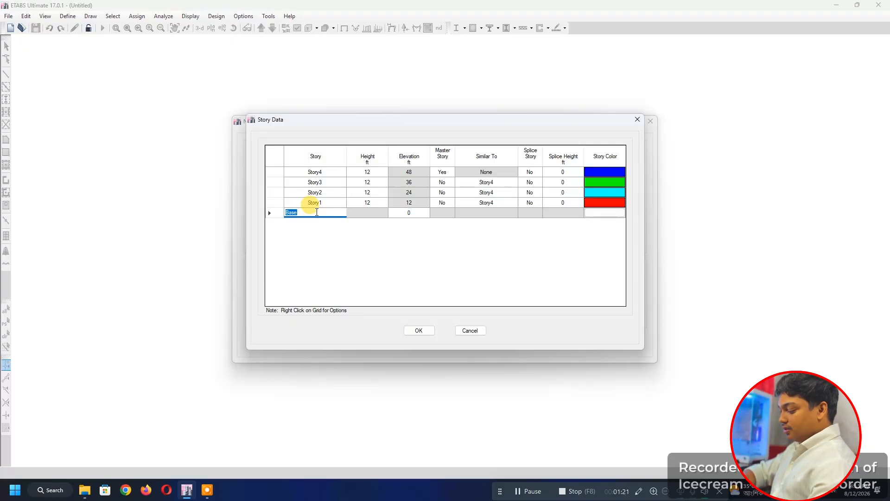
{"action": "double_click", "coordinate": [332, 203]}
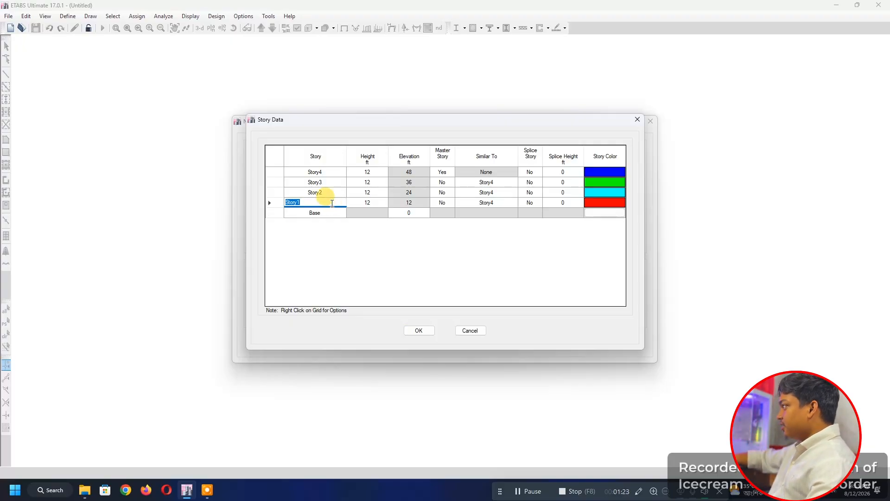
{"action": "type", "text": "G"}
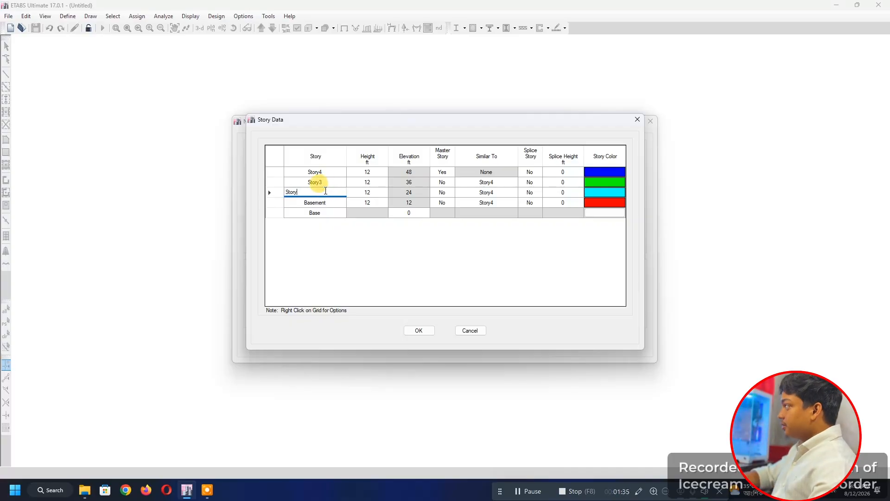
Rename Story2 as Story1 and Story3 as Story2
{"action": "type", "text": "1"}
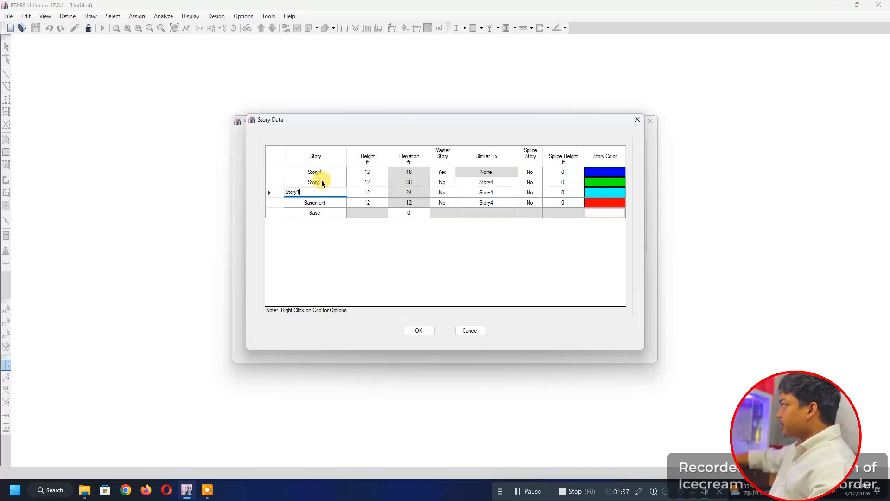
{"action": "left_click", "coordinate": [320, 182]}
{"action": "left_click", "coordinate": [319, 181]}
{"action": "key", "text": "BackSpace"}
{"action": "type", "text": "2"}
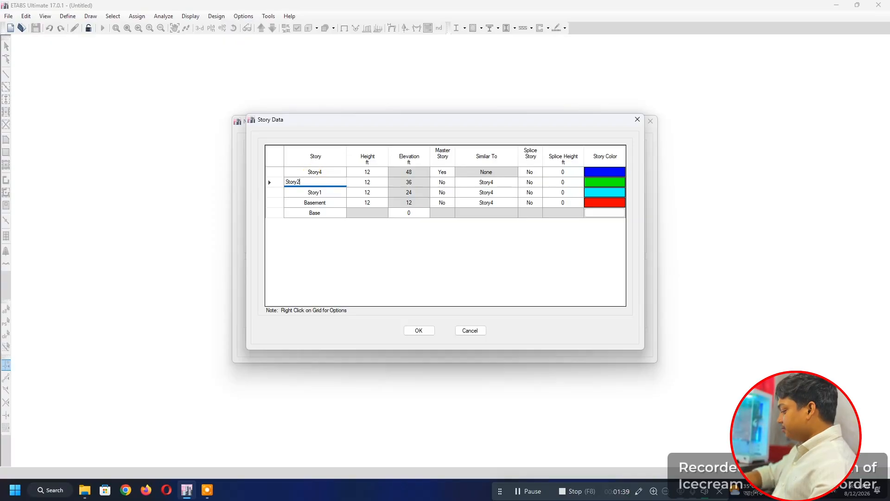
Rename the uppermost story, Story4, as Stair
{"action": "left_click", "coordinate": [321, 172]}
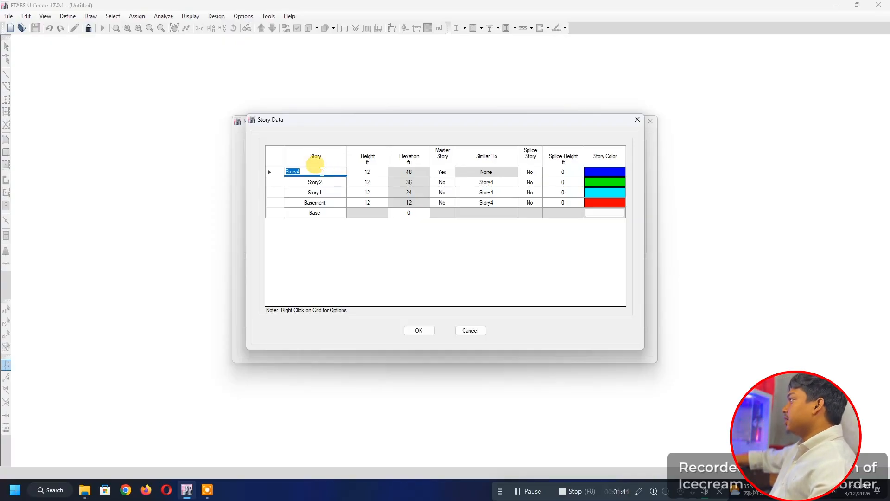
{"action": "type", "text": "S"}
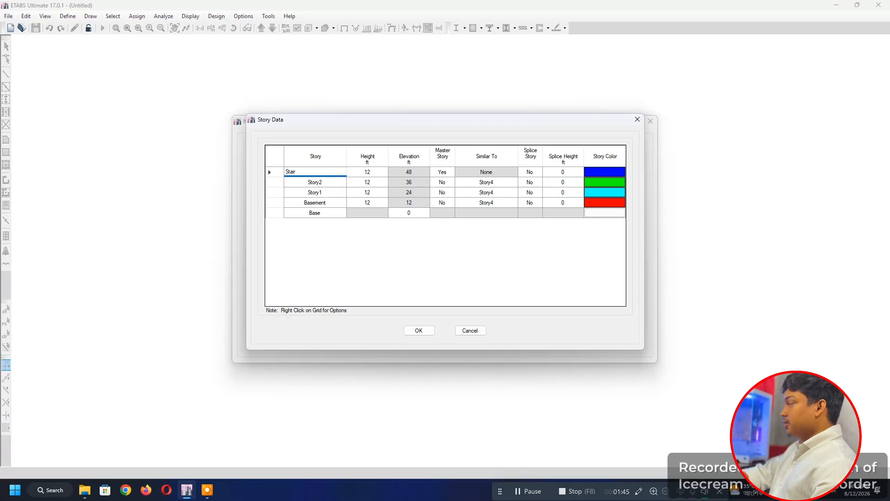
{"action": "left_click", "coordinate": [317, 224]}
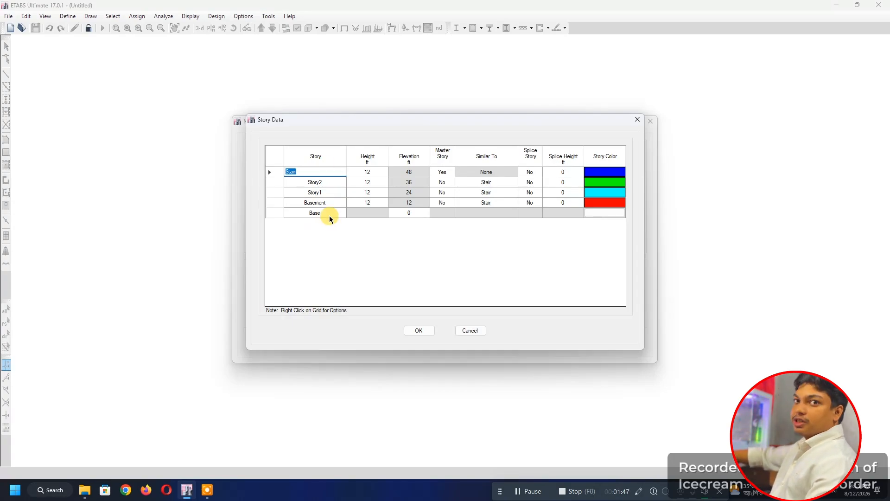
{"action": "left_click", "coordinate": [432, 257]}
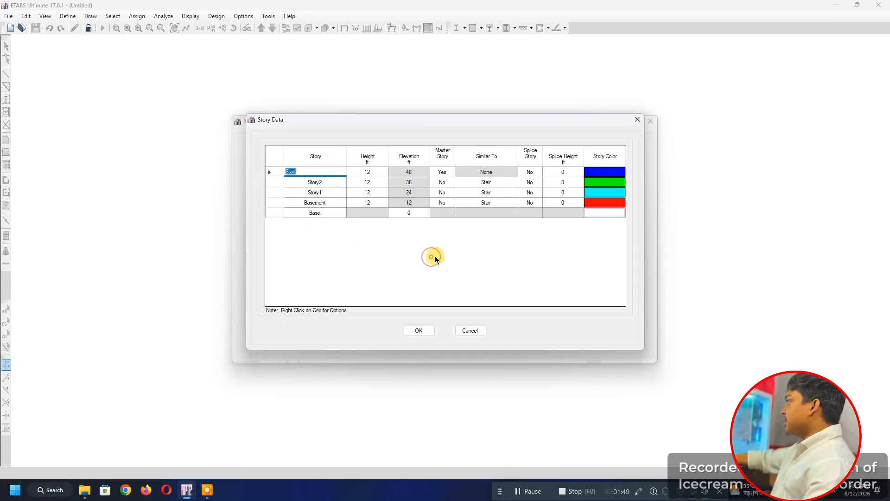
Set the Basement level as a master story
{"action": "left_click", "coordinate": [332, 204]}
{"action": "left_click", "coordinate": [336, 192]}
{"action": "left_click", "coordinate": [343, 199]}
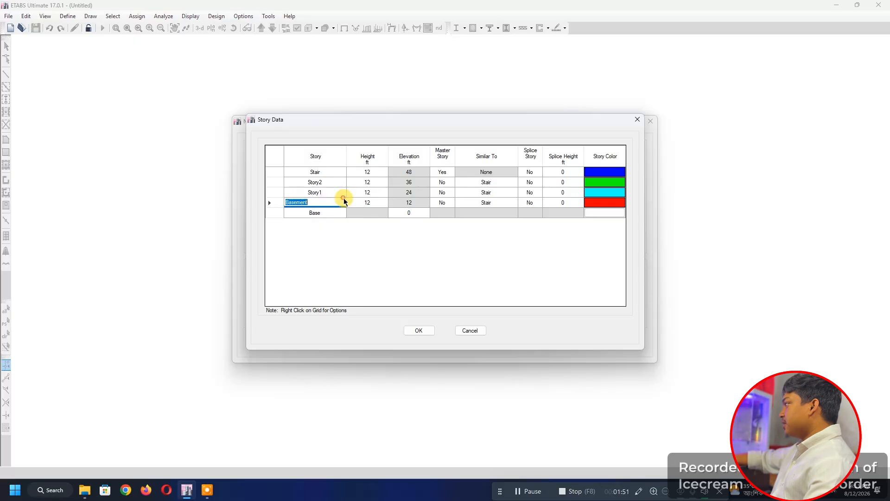
{"action": "left_click", "coordinate": [446, 203]}
{"action": "left_click", "coordinate": [451, 203]}
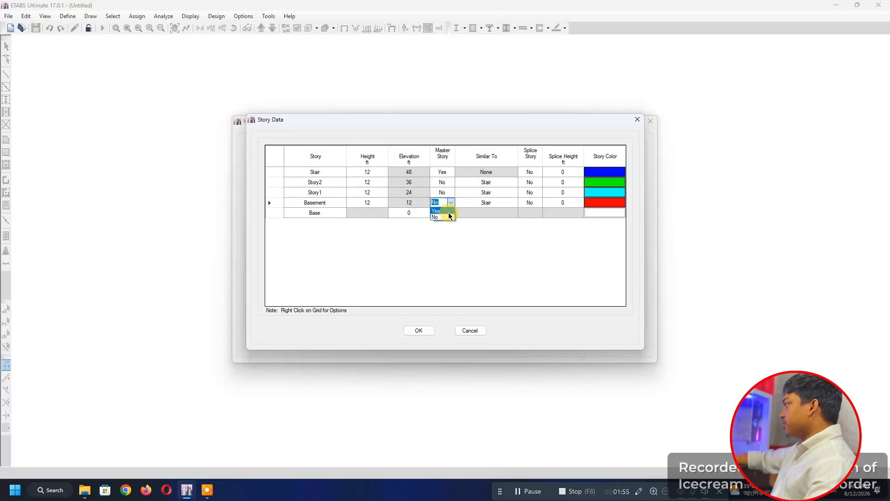
{"action": "left_click", "coordinate": [448, 211]}
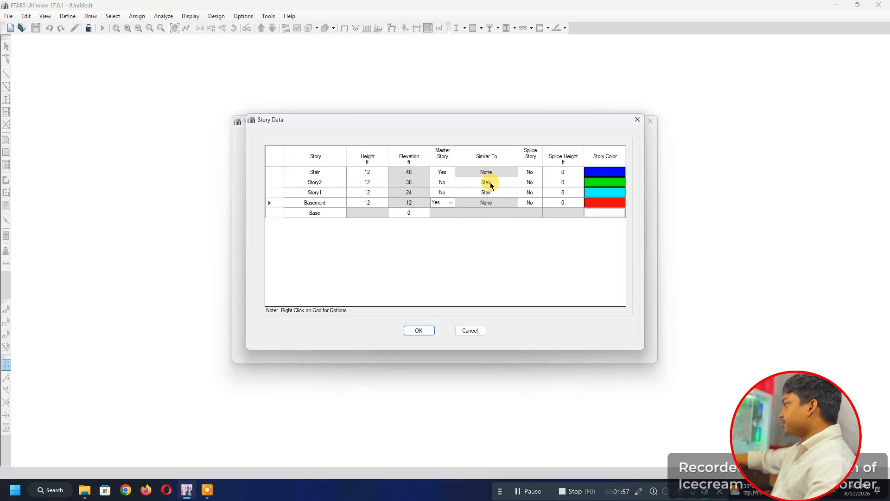
Make Story2 and Story1 similar to the Basement master story in the custom story data
{"action": "left_click", "coordinate": [447, 175]}
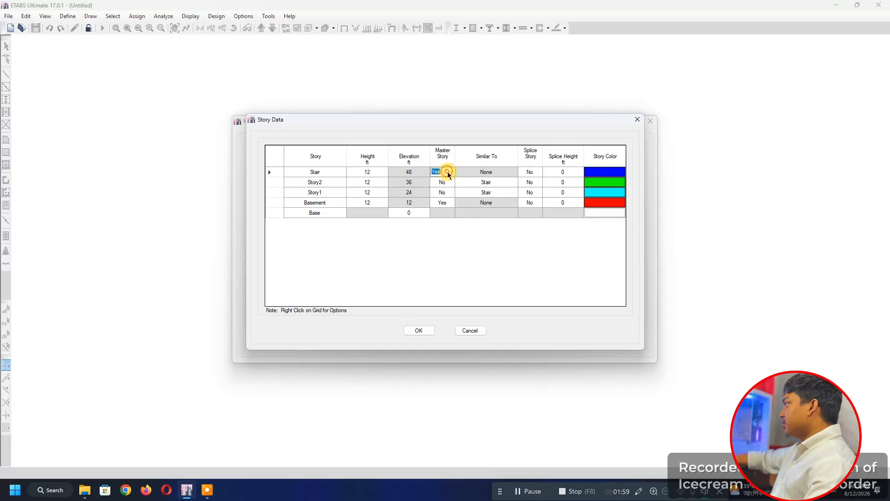
{"action": "left_click", "coordinate": [480, 184]}
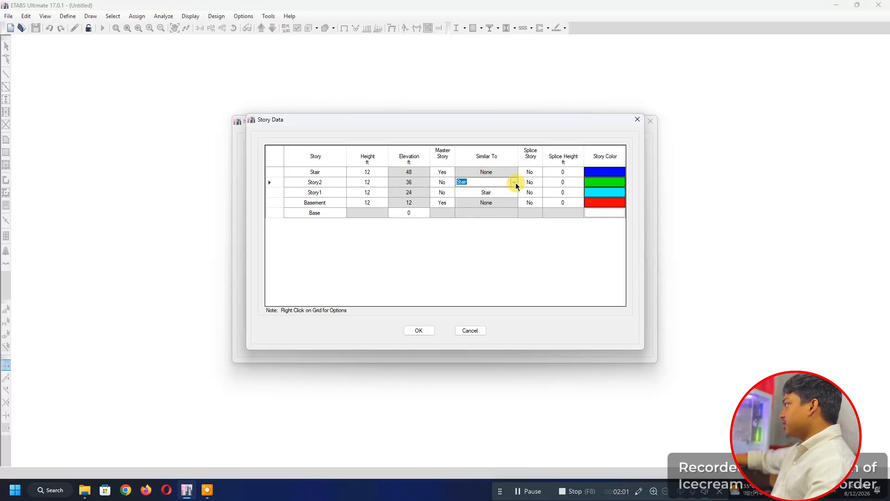
{"action": "left_click", "coordinate": [515, 182]}
{"action": "left_click", "coordinate": [496, 203]}
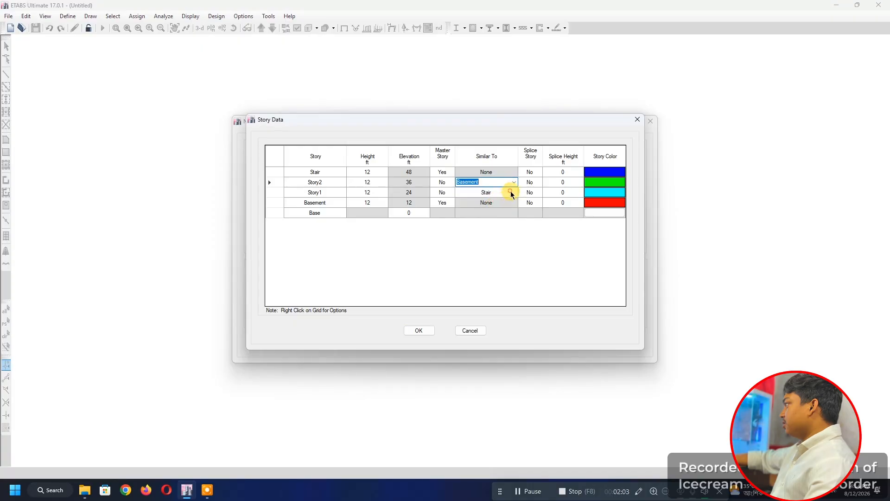
{"action": "left_click", "coordinate": [510, 191]}
{"action": "left_click", "coordinate": [514, 192]}
{"action": "left_click", "coordinate": [499, 211]}
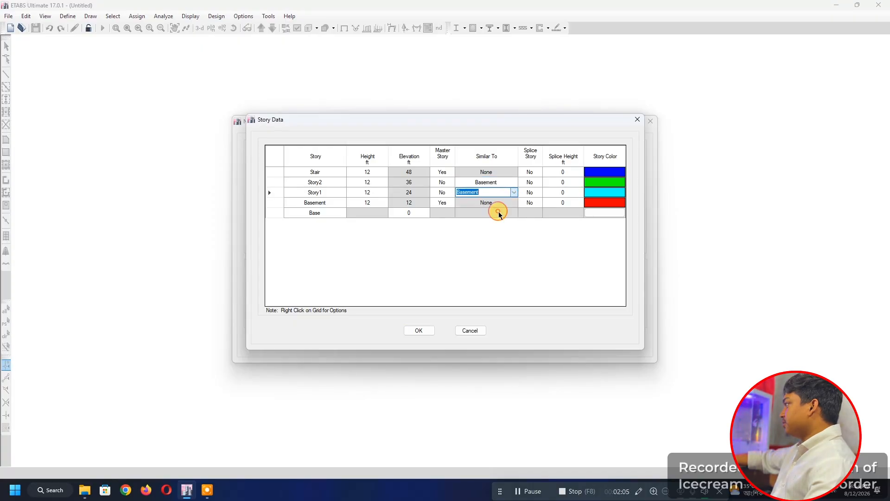
{"action": "left_click", "coordinate": [513, 202]}
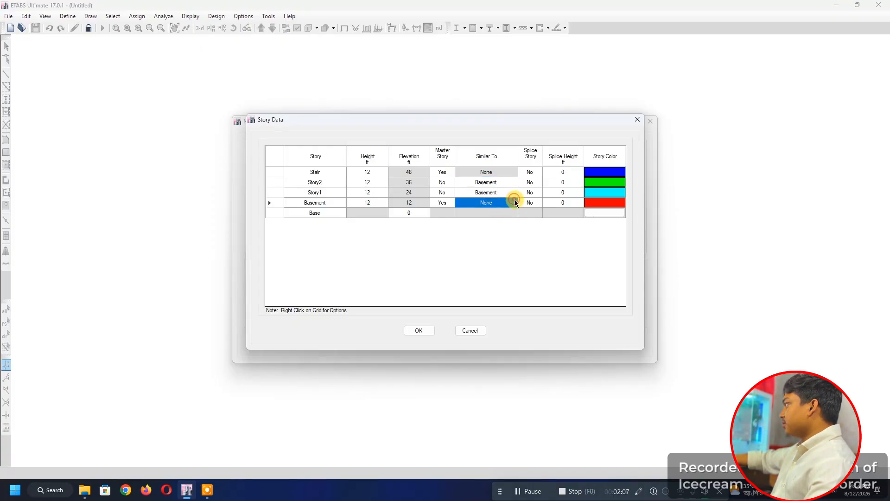
{"action": "left_click", "coordinate": [505, 172]}
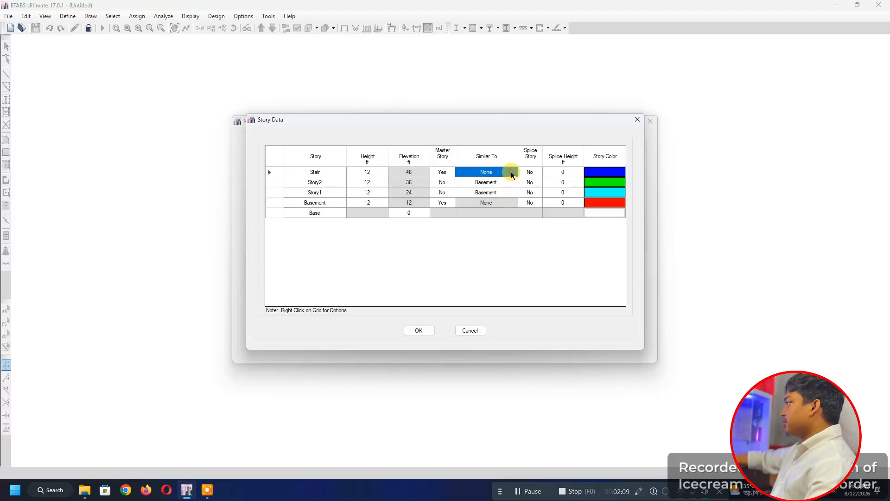
Accept the custom story data and create the new model with the Grid Only template
{"action": "left_click", "coordinate": [418, 330]}
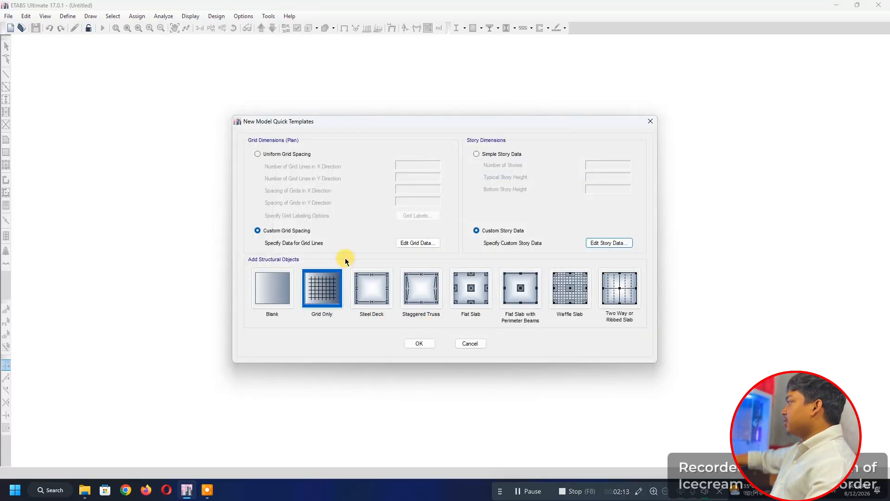
{"action": "left_click", "coordinate": [414, 343]}
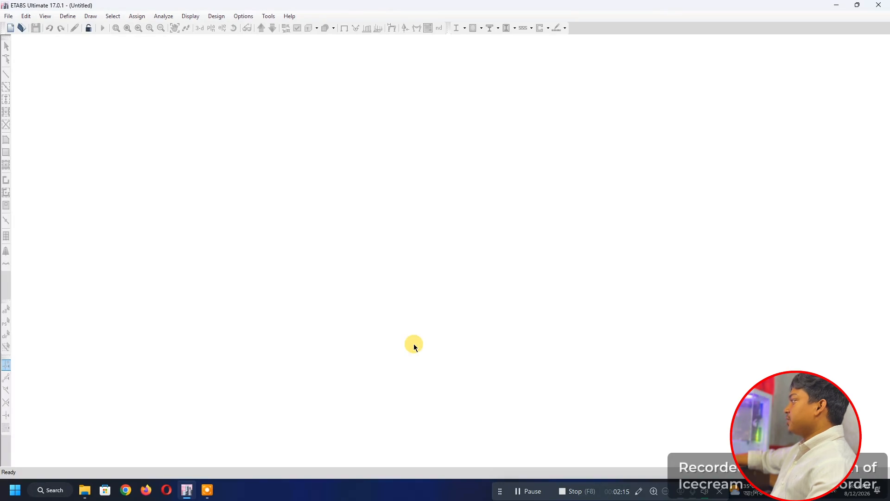